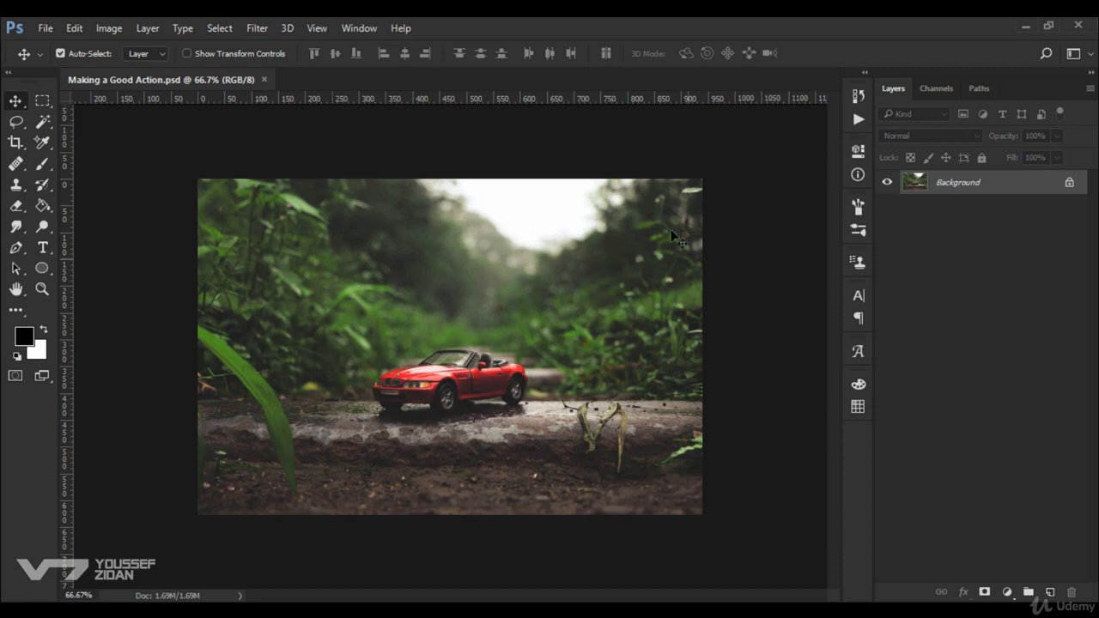
Show the Actions panel with the contents of the Default Actions set
{"action": "left_click", "coordinate": [359, 27]}
{"action": "left_click", "coordinate": [441, 117]}
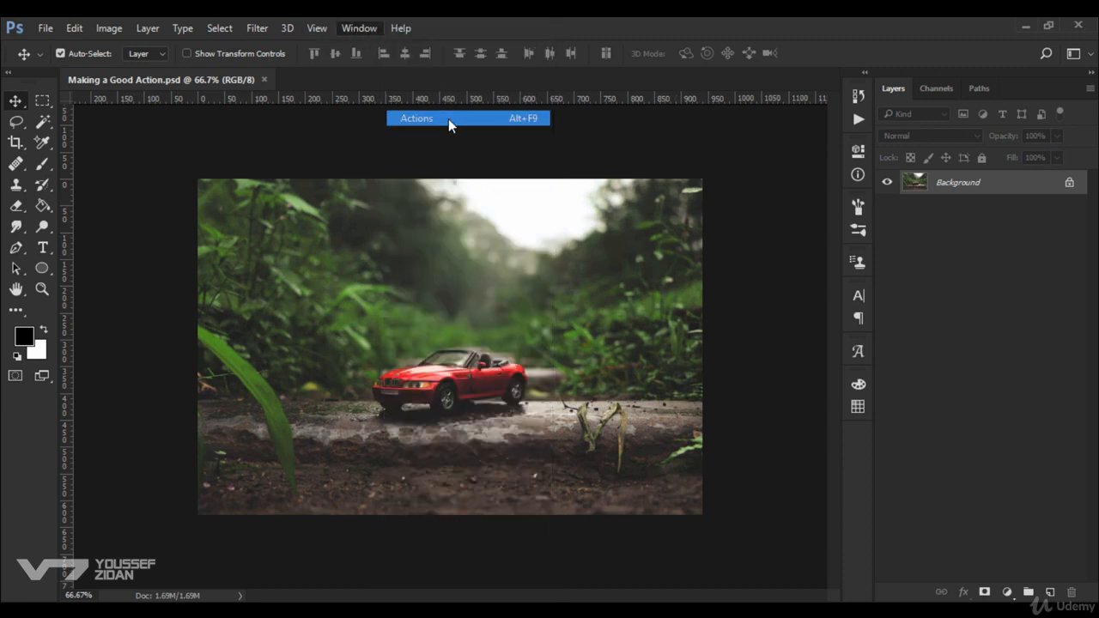
{"action": "left_click", "coordinate": [717, 111]}
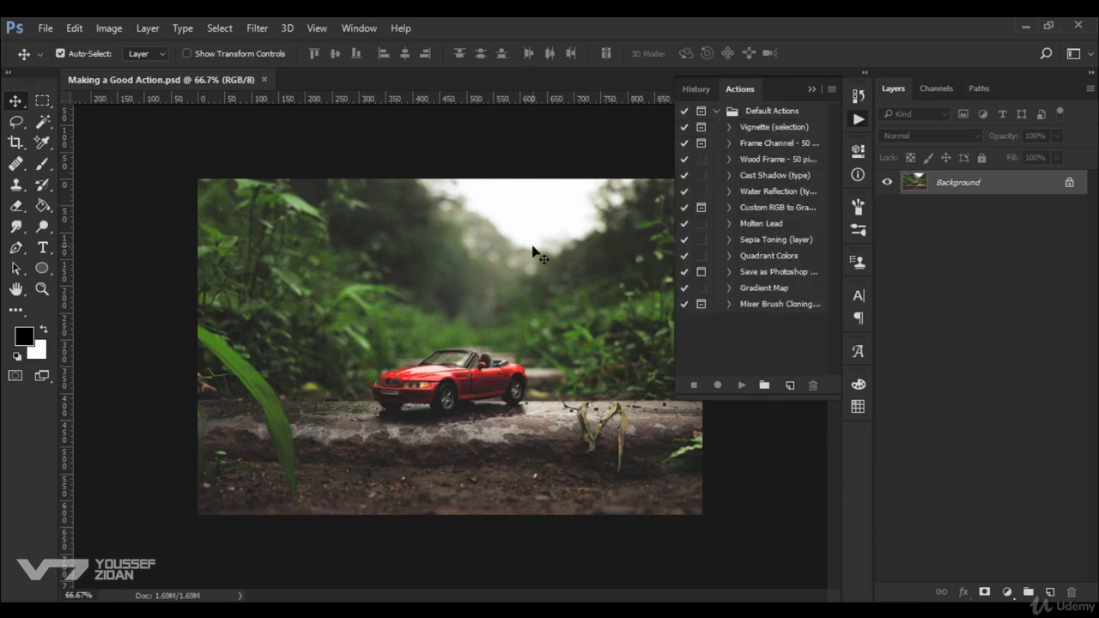
Try the Vignette (selection) action without any selection in the image, continuing past the Feather command, and revert the document
{"action": "left_click", "coordinate": [752, 129]}
{"action": "left_click", "coordinate": [742, 385]}
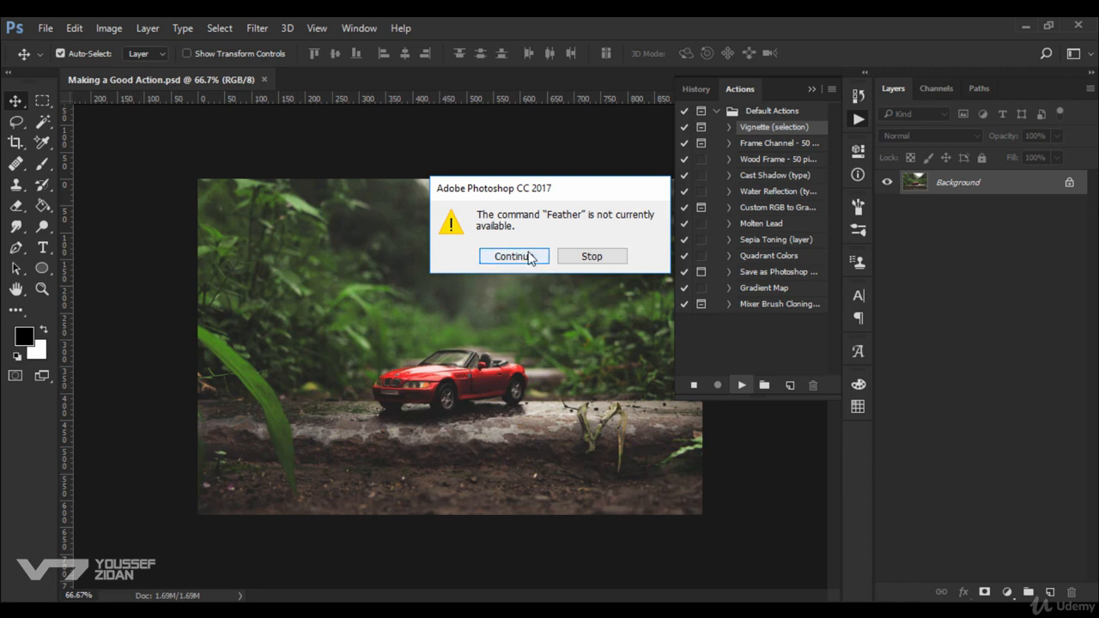
{"action": "left_click", "coordinate": [485, 256]}
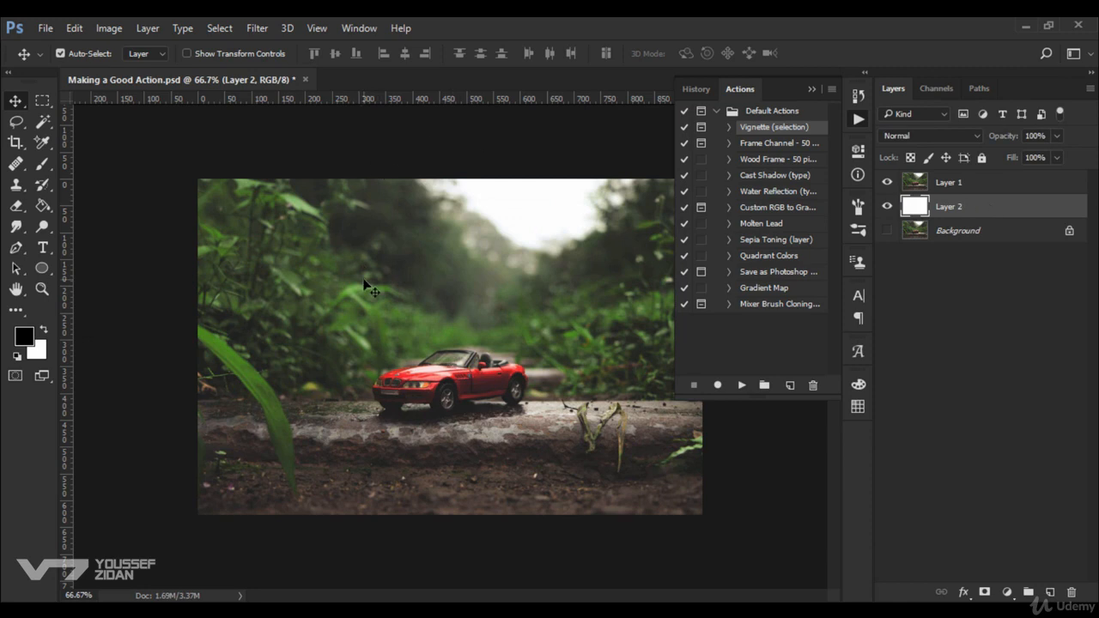
{"action": "key", "text": "F12"}
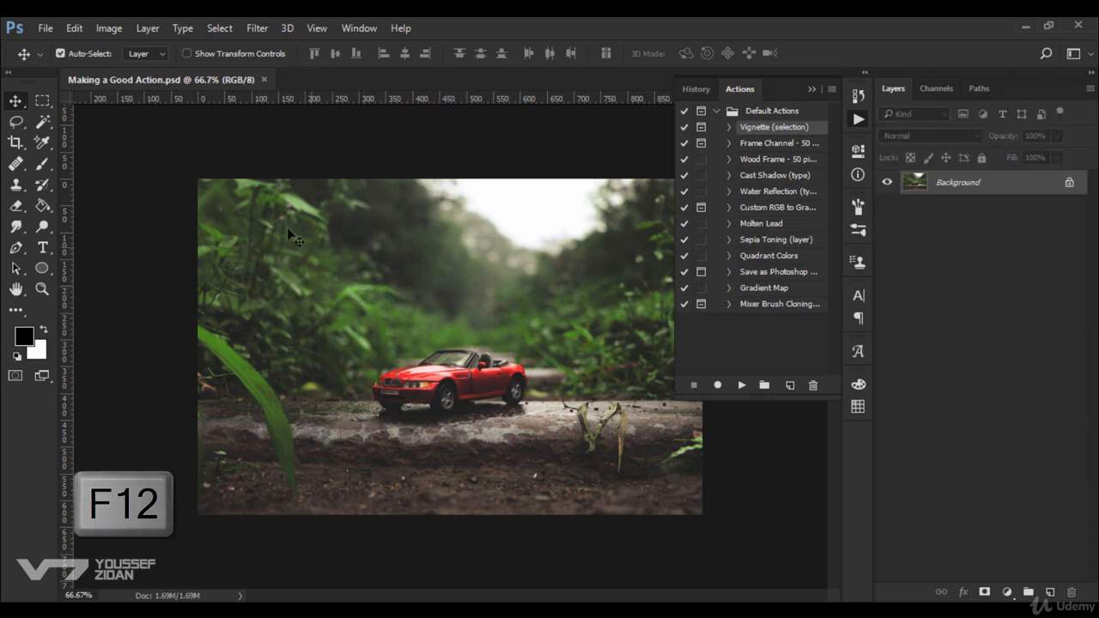
Make a rectangular selection around the red car and run the Vignette (selection) action with a feather radius of 10 pixels
{"action": "left_click", "coordinate": [42, 100]}
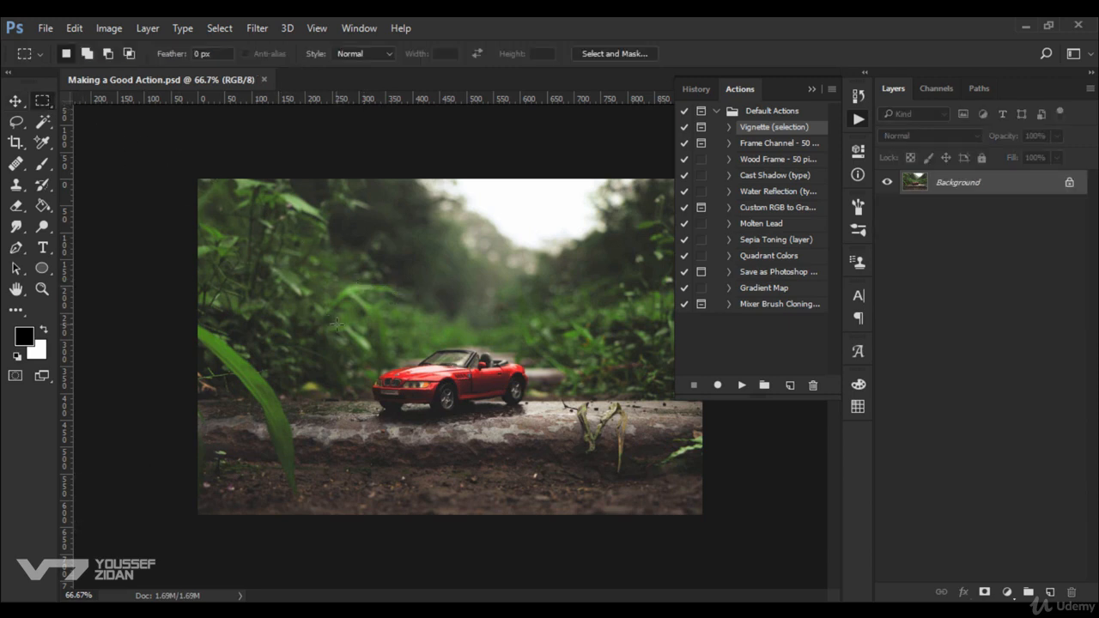
{"action": "left_click_drag", "start_coordinate": [337, 314], "coordinate": [566, 433]}
{"action": "left_click", "coordinate": [742, 388]}
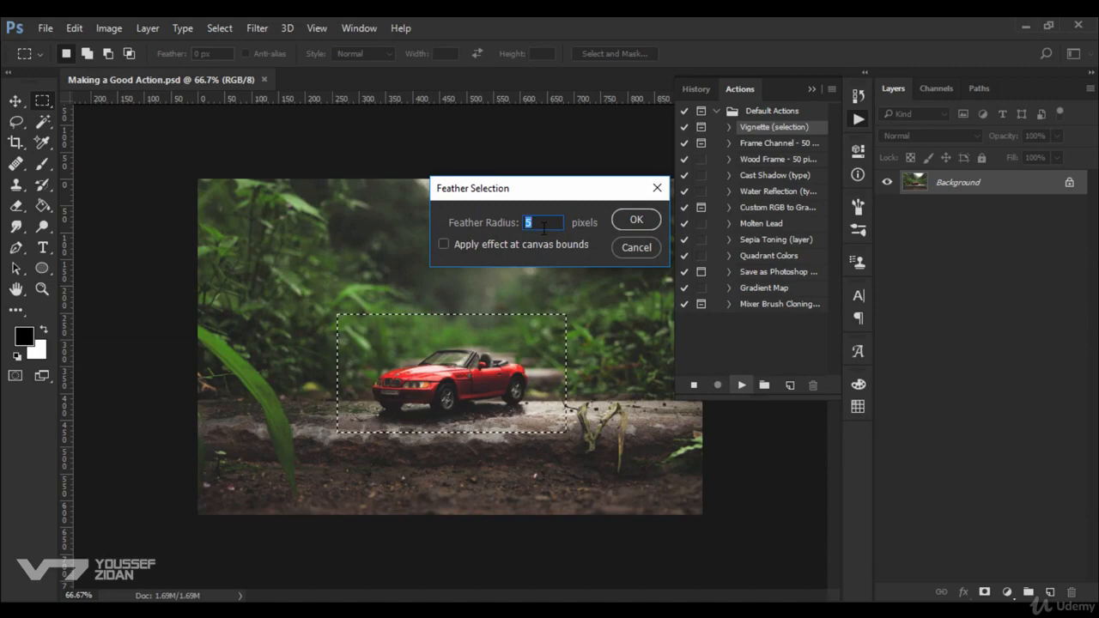
{"action": "type", "text": "10"}
{"action": "left_click", "coordinate": [631, 220]}
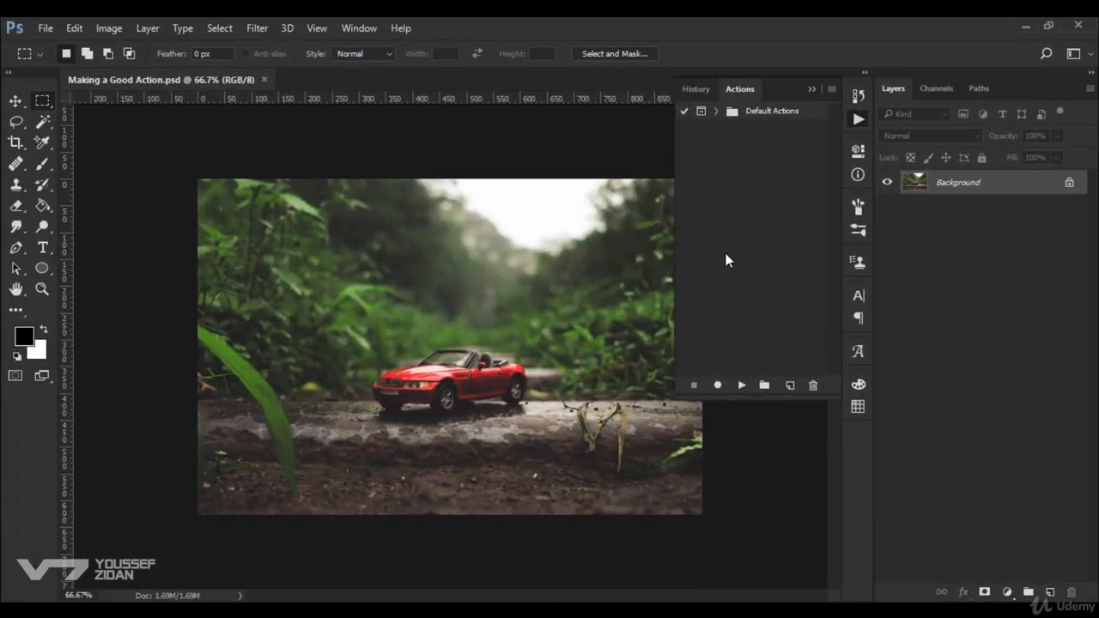
Create a new action set named "My Set"
{"action": "left_click", "coordinate": [763, 386]}
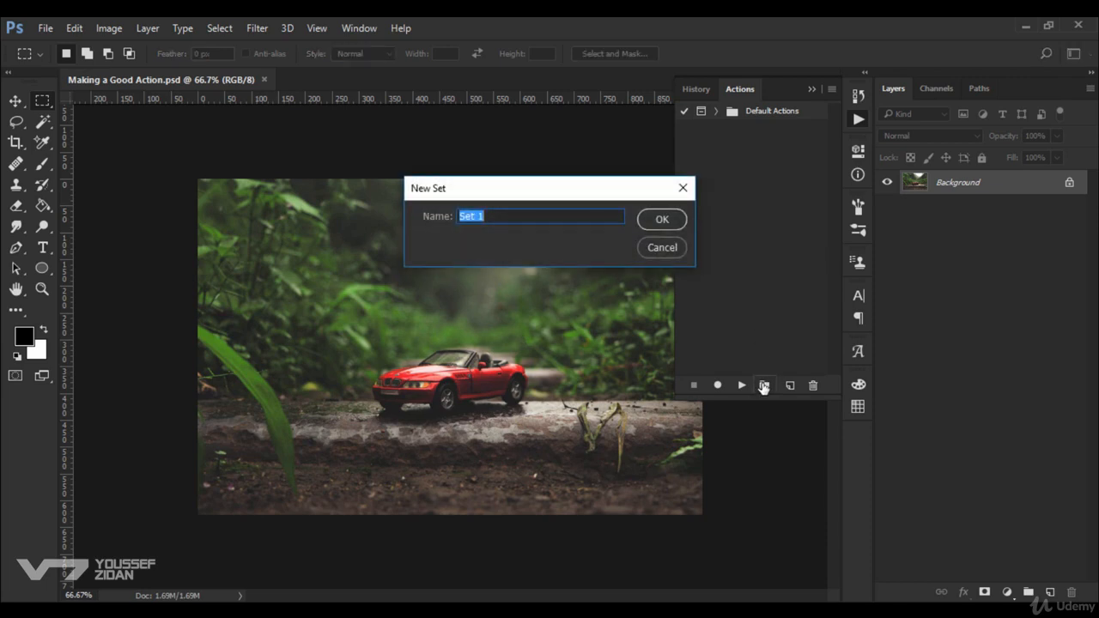
{"action": "type", "text": "My Set"}
{"action": "left_click", "coordinate": [662, 219]}
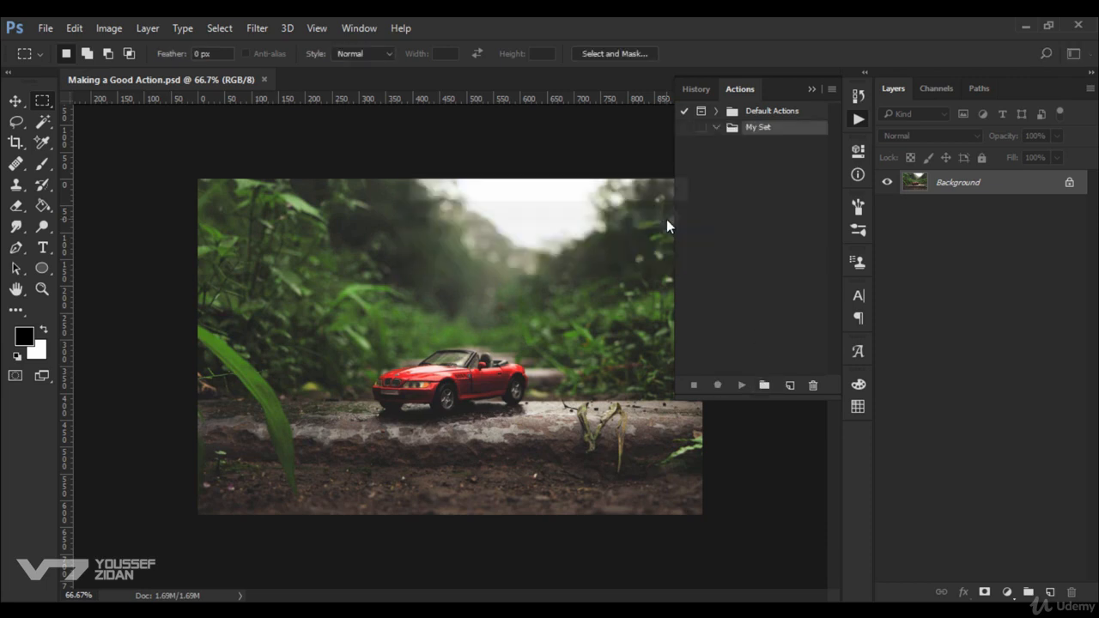
Create an action named "Bluring The Background" in My Set and start recording it
{"action": "left_click", "coordinate": [790, 386]}
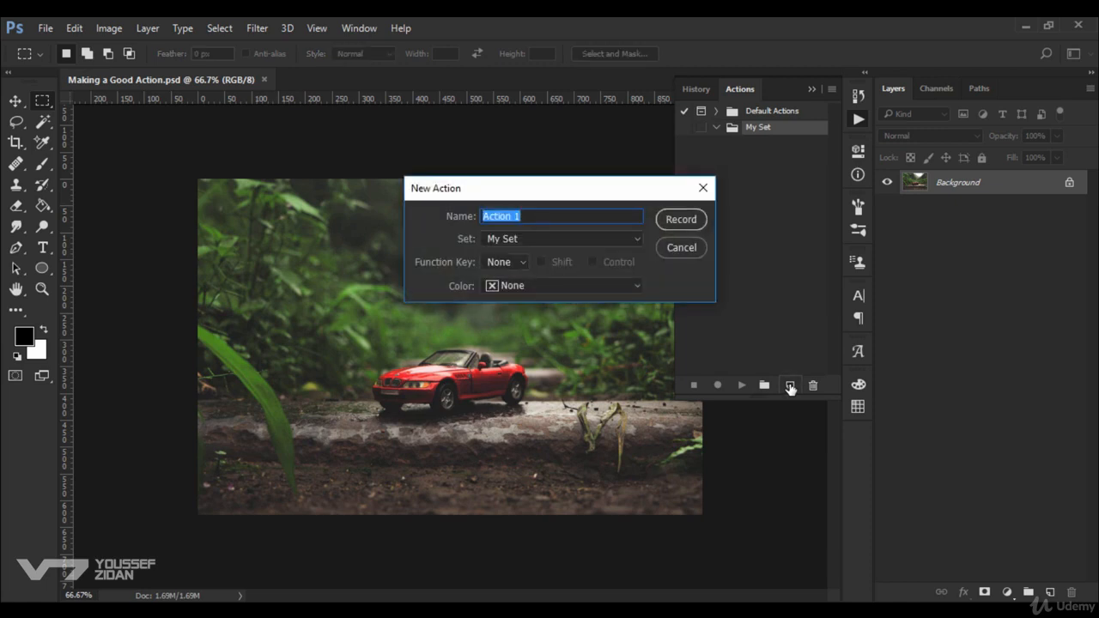
{"action": "type", "text": "Bluring The Bac"}
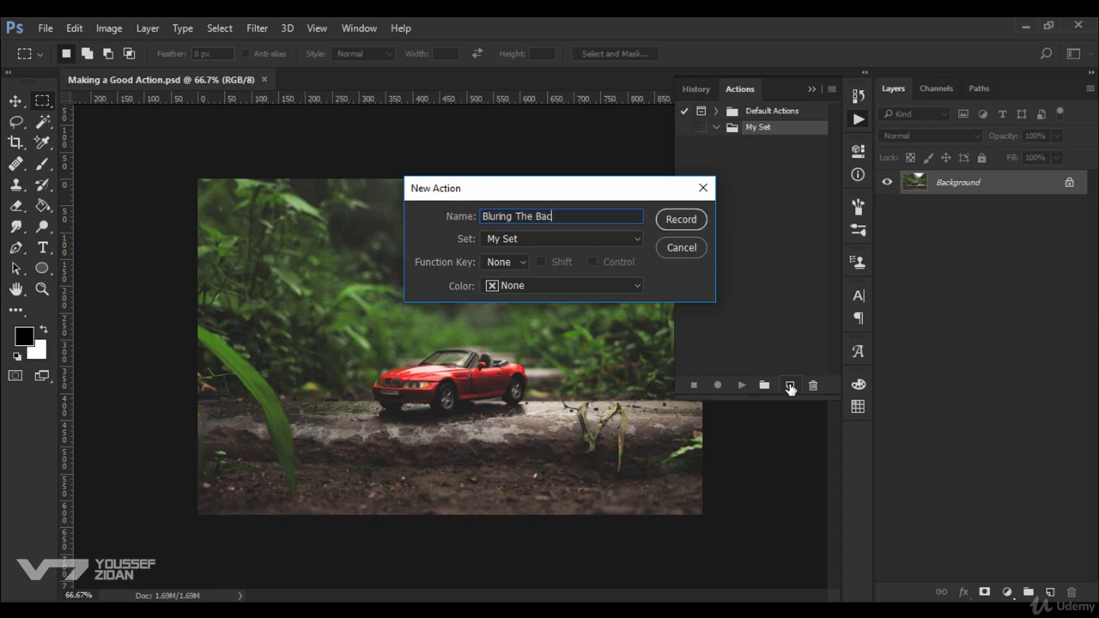
{"action": "type", "text": "kground"}
{"action": "left_click", "coordinate": [699, 221]}
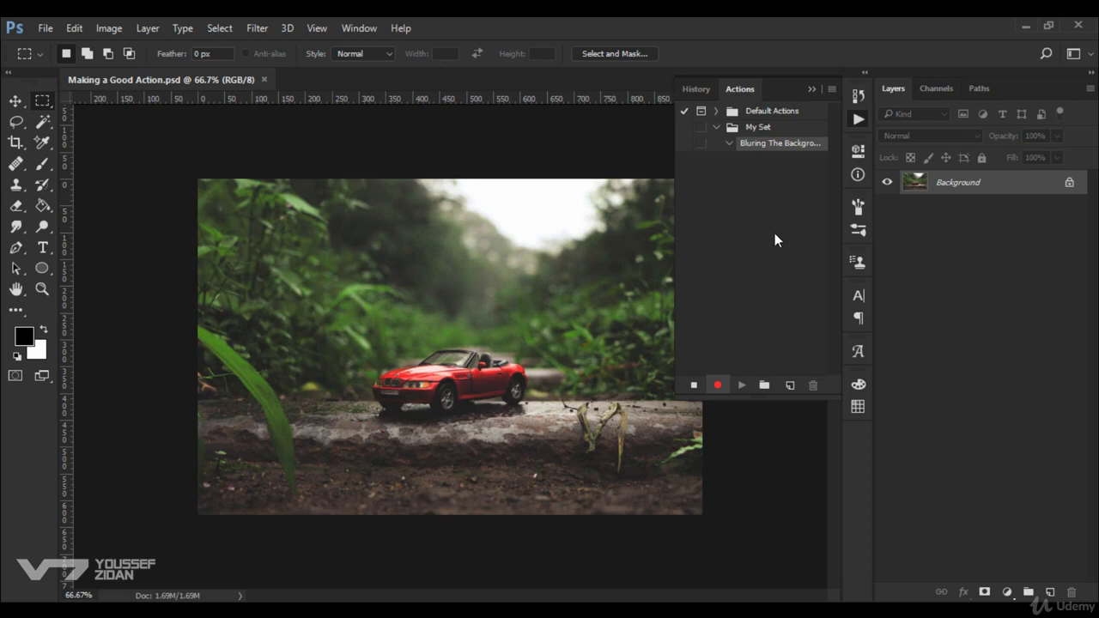
Record duplicating the Background layer and scaling the copy to 70% in width and height
{"action": "key", "text": "ctrl+j"}
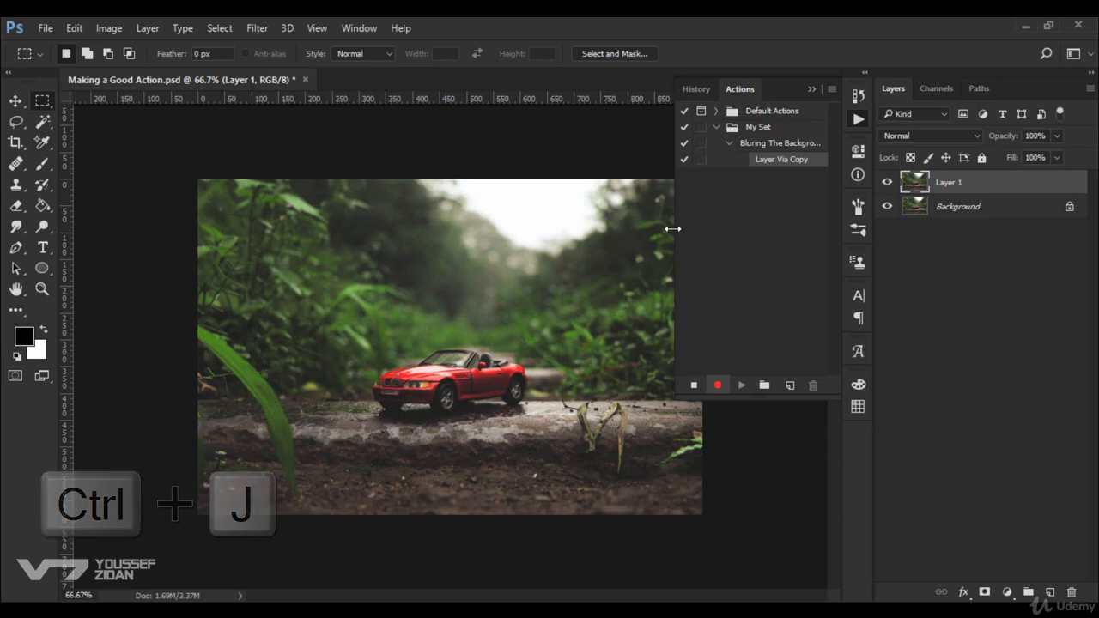
{"action": "left_click_drag", "start_coordinate": [672, 229], "coordinate": [641, 228]}
{"action": "scroll", "coordinate": [444, 327], "scroll_direction": "down", "scroll_amount": 2}
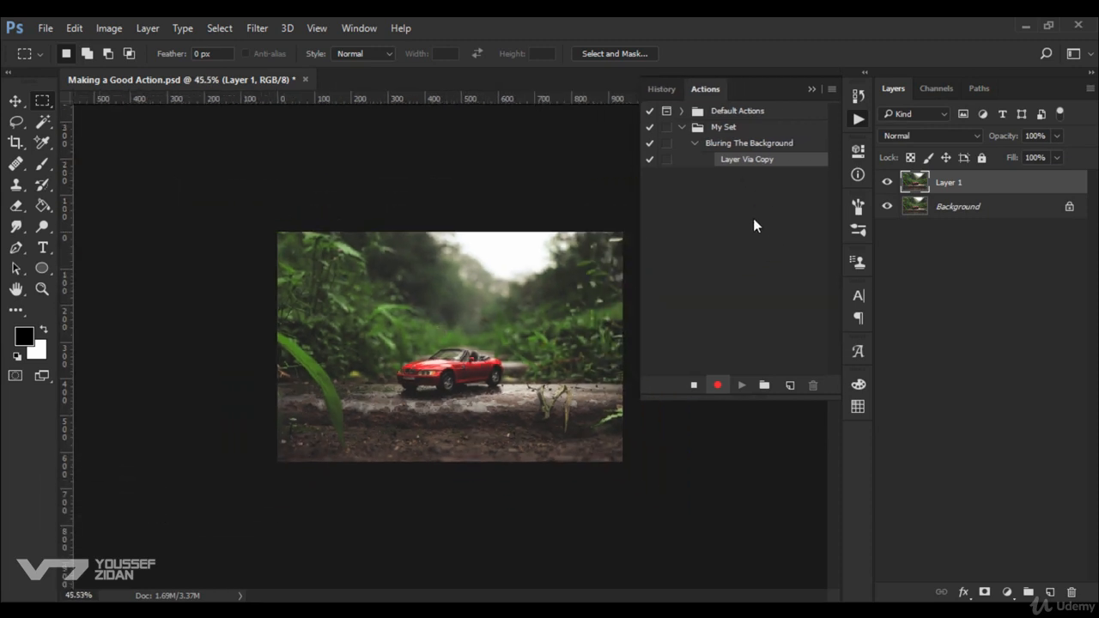
{"action": "key", "text": "ctrl+t"}
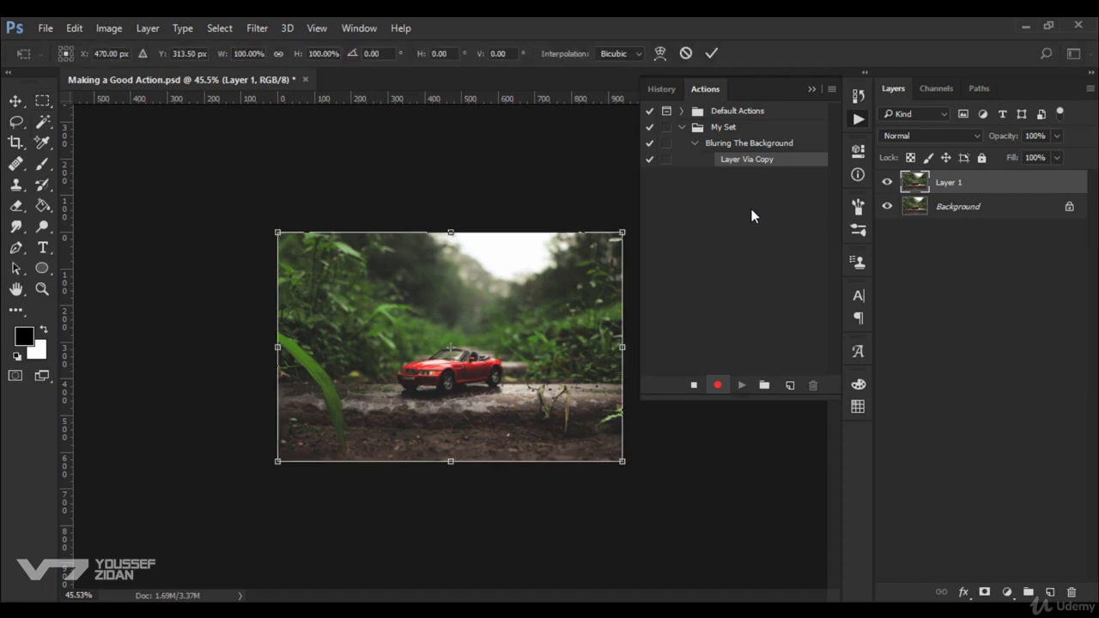
{"action": "left_click", "coordinate": [296, 55]}
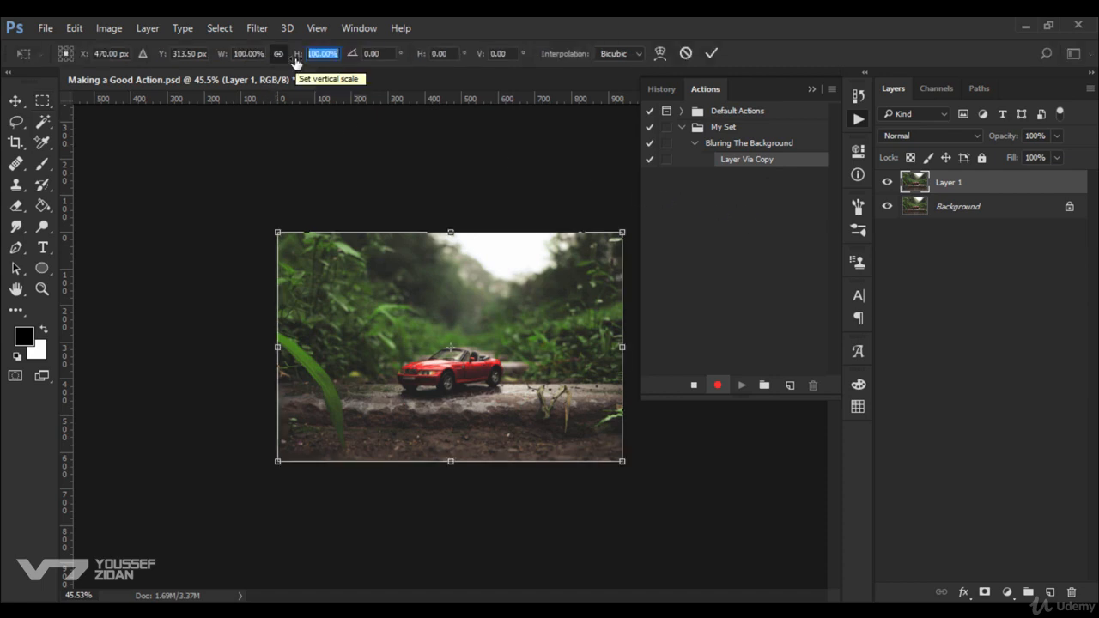
{"action": "type", "text": "70"}
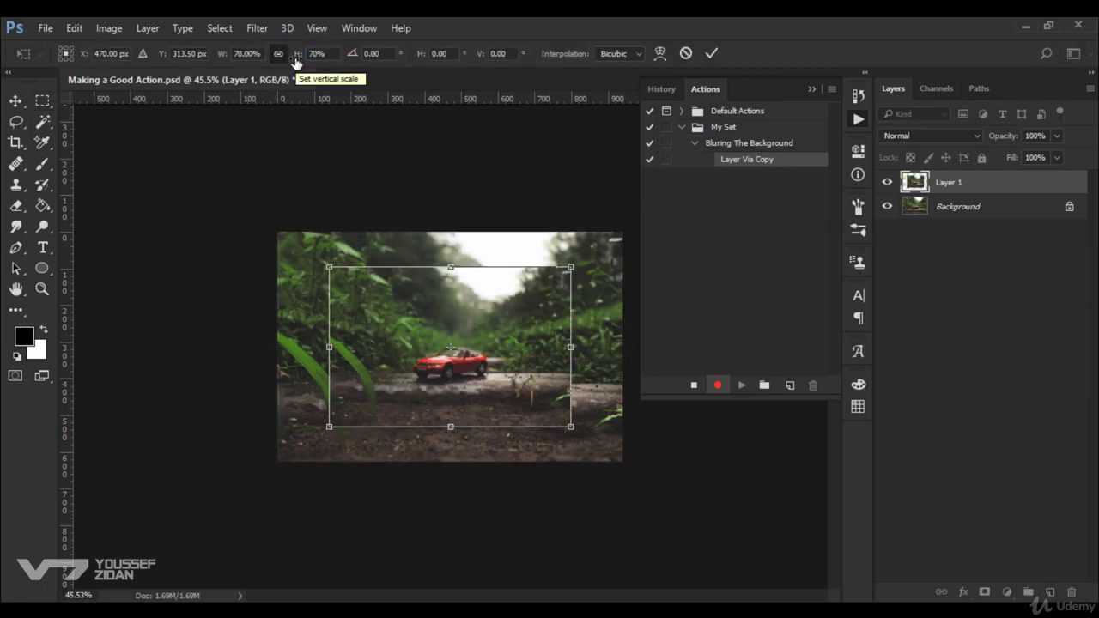
{"action": "key", "text": "Return"}
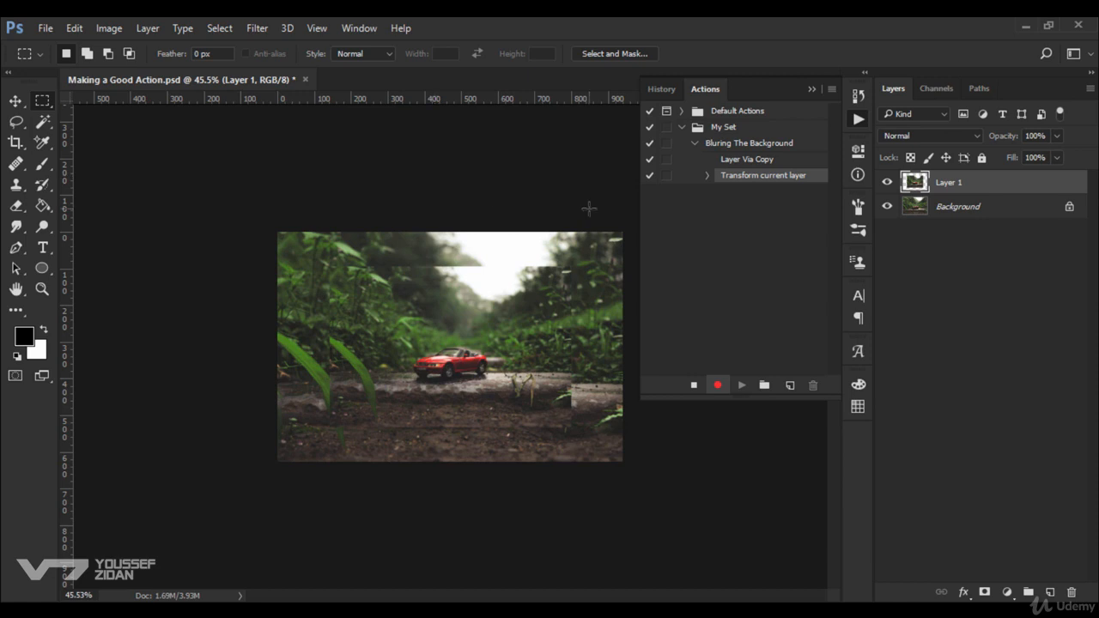
Record a Gaussian Blur with a 10-pixel radius on the Background layer and stop recording
{"action": "left_click", "coordinate": [1010, 210]}
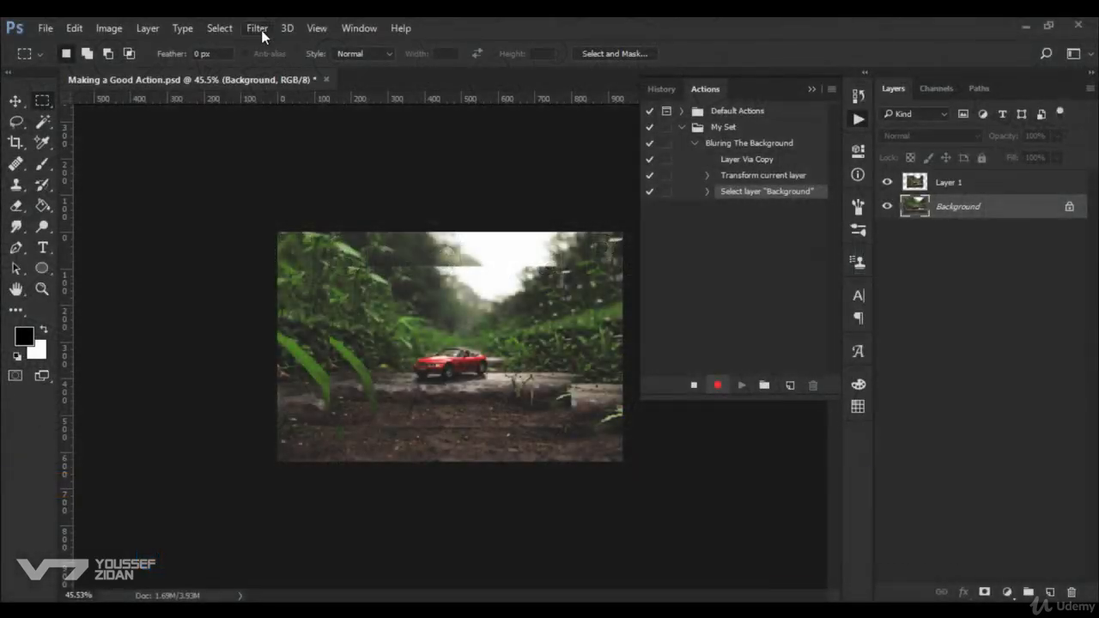
{"action": "left_click", "coordinate": [259, 29]}
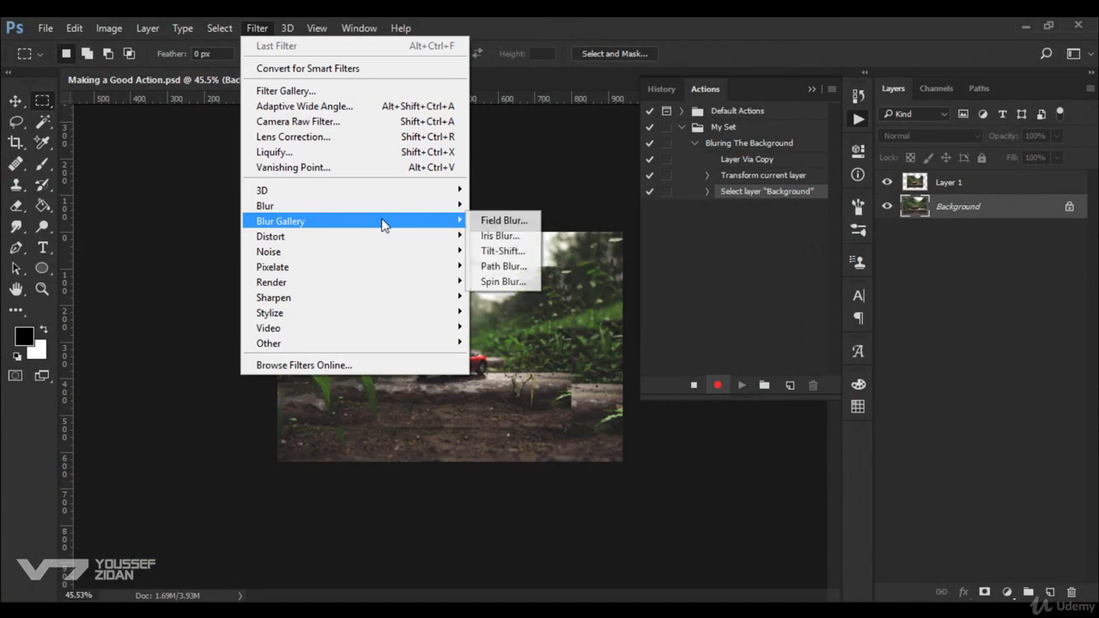
{"action": "mouse_move", "coordinate": [386, 206]}
{"action": "left_click", "coordinate": [513, 266]}
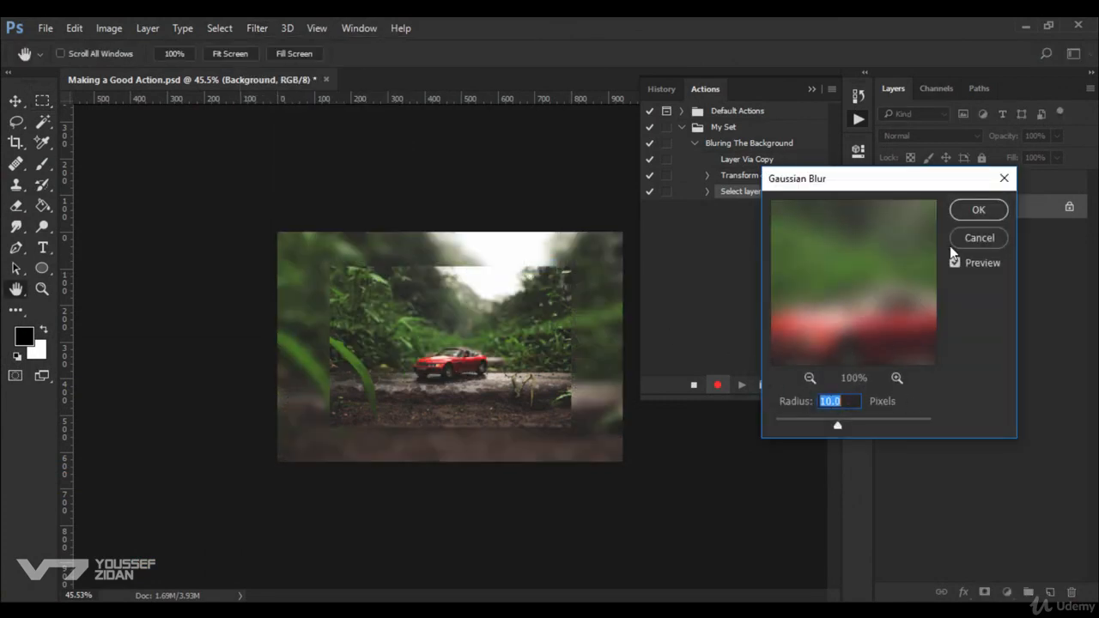
{"action": "left_click", "coordinate": [973, 211]}
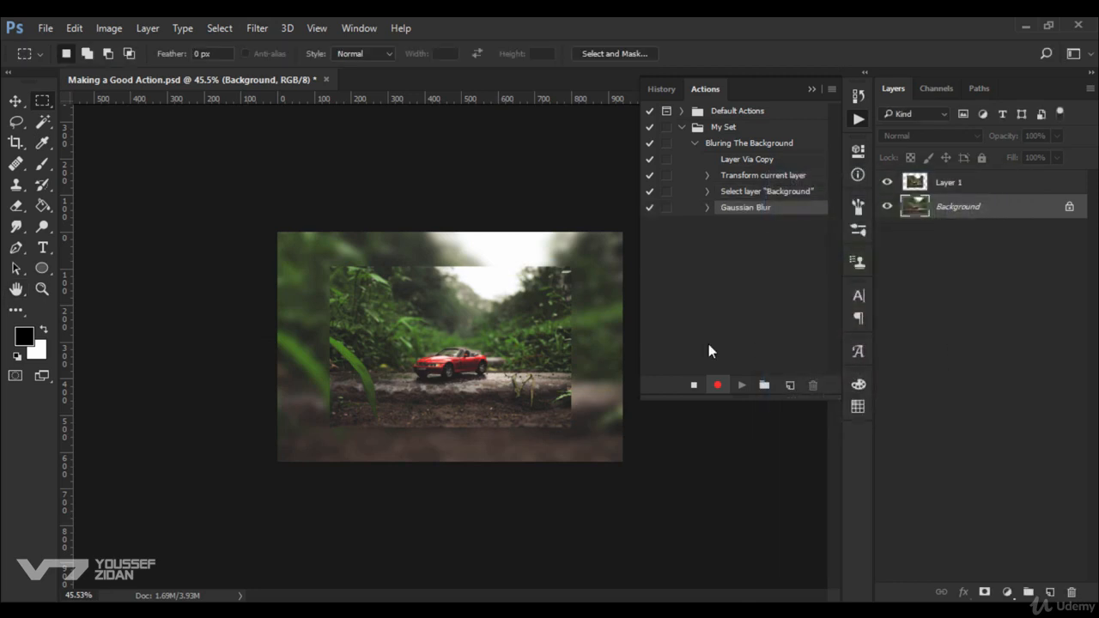
{"action": "left_click", "coordinate": [695, 386]}
Test the Bluring The Background action on the reverted image with its Background layer unlocked, continuing past the Select command, and revert again
{"action": "key", "text": "F12"}
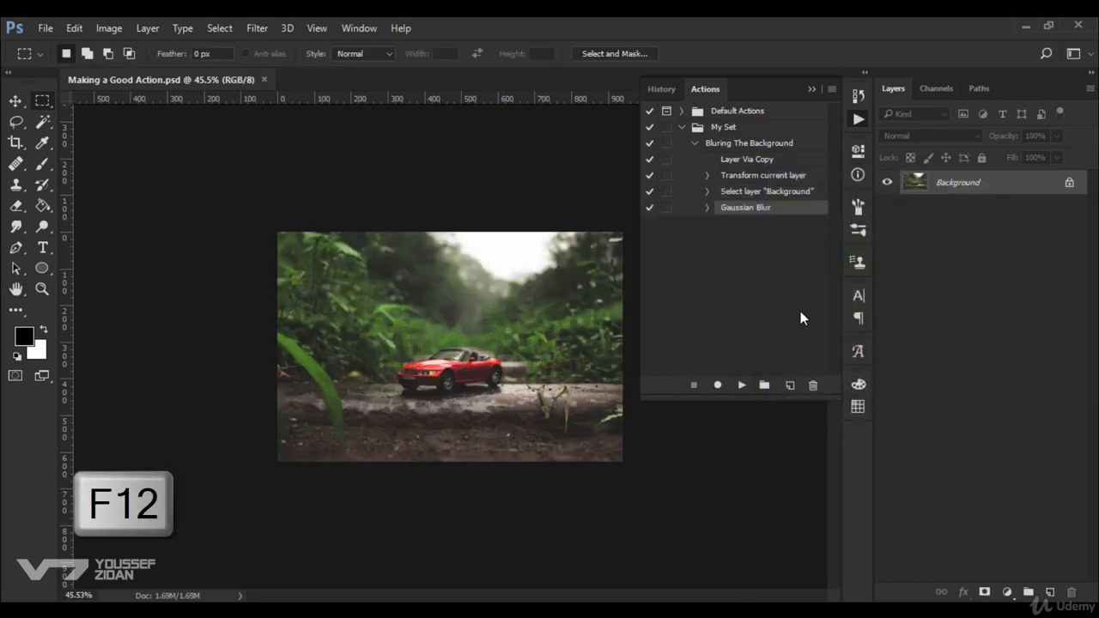
{"action": "left_click", "coordinate": [735, 144]}
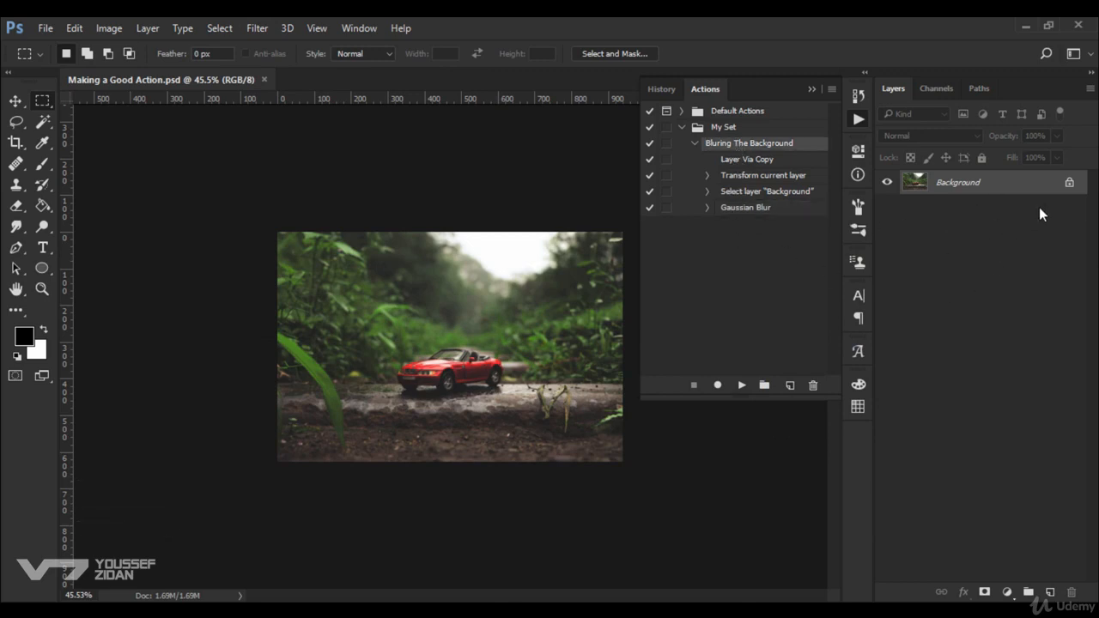
{"action": "left_click", "coordinate": [1068, 183]}
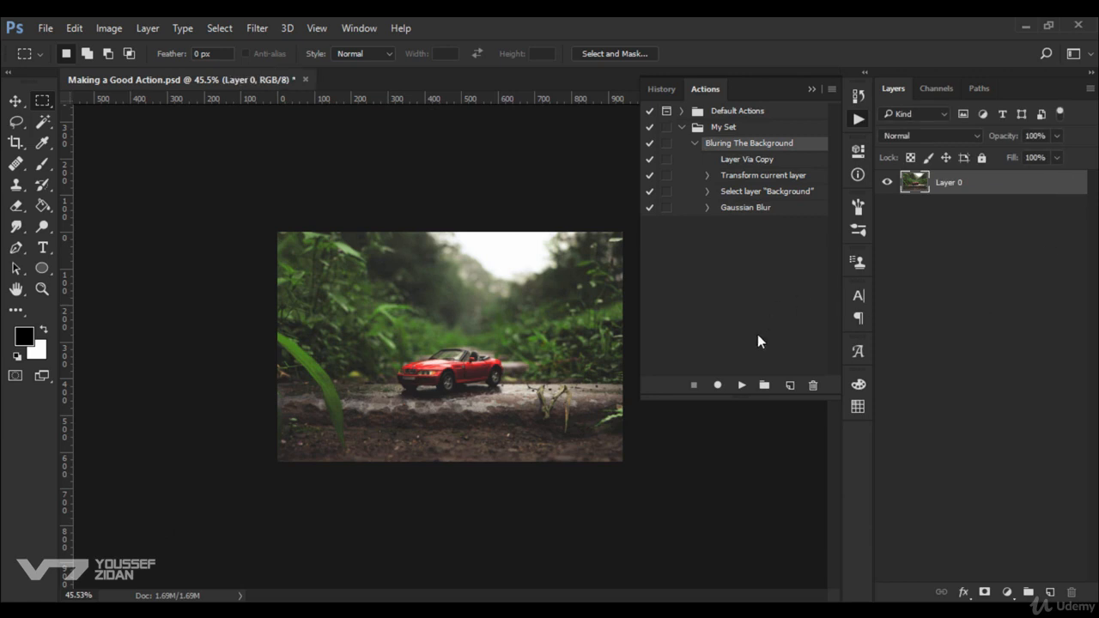
{"action": "left_click", "coordinate": [742, 384]}
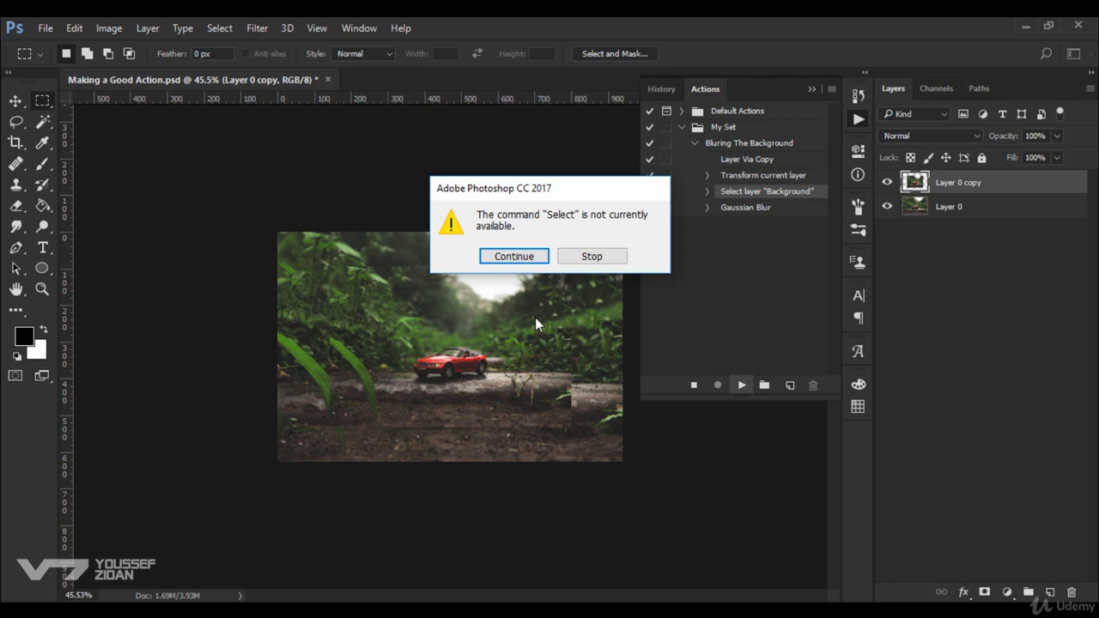
{"action": "left_click", "coordinate": [519, 256]}
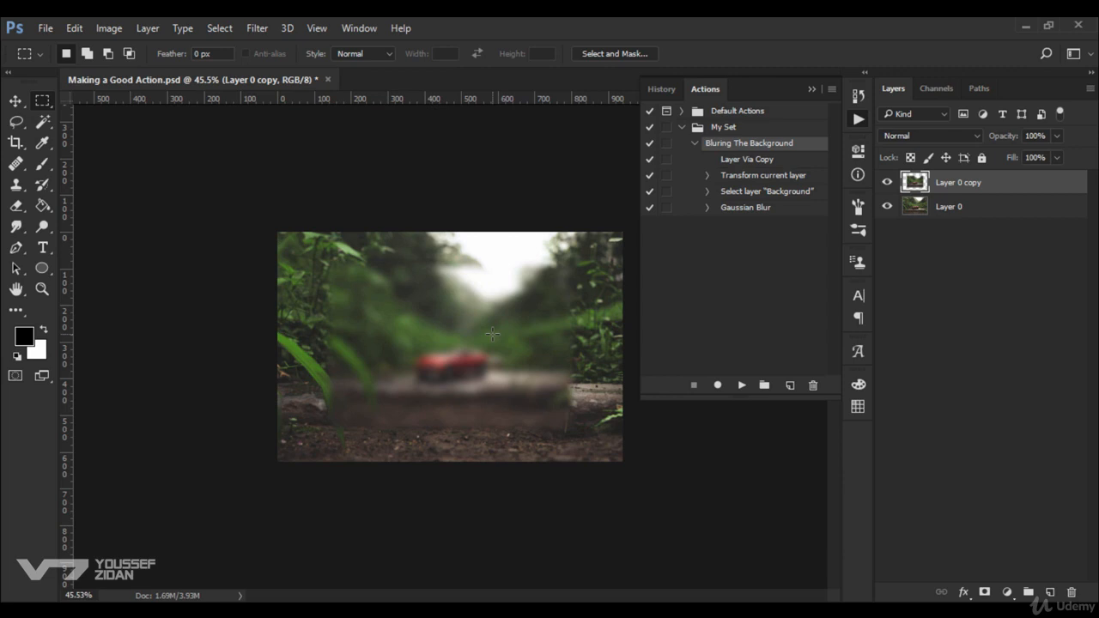
{"action": "key", "text": "F12"}
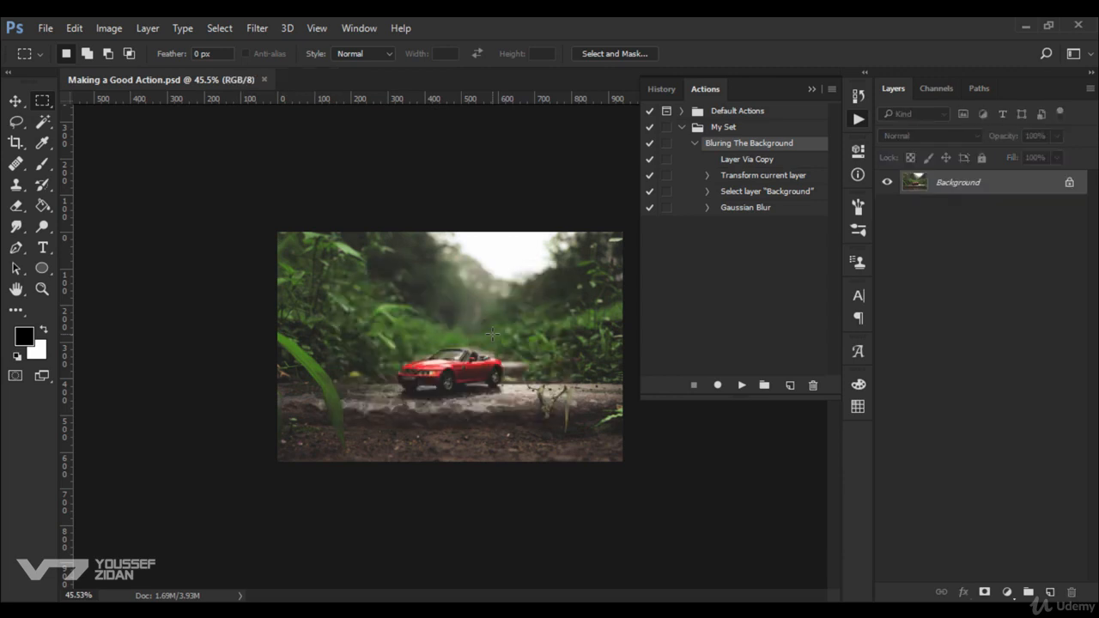
Delete the Select layer "Background" and Gaussian Blur commands from the Bluring The Background action
{"action": "left_click", "coordinate": [748, 207]}
{"action": "left_click", "coordinate": [770, 193], "text": "shift"}
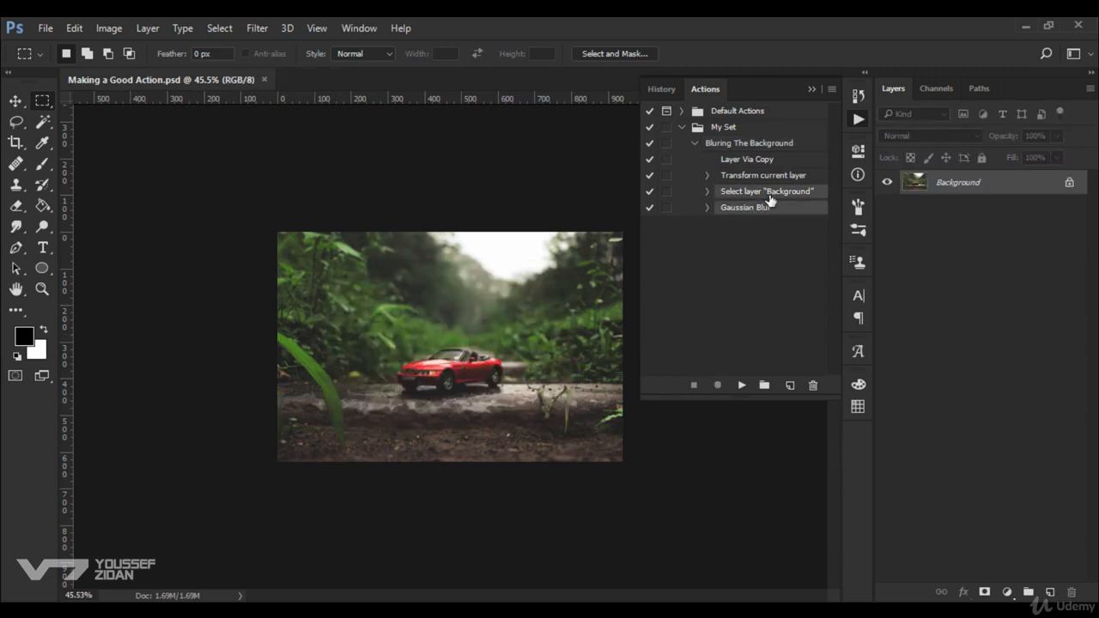
{"action": "left_click", "coordinate": [813, 384]}
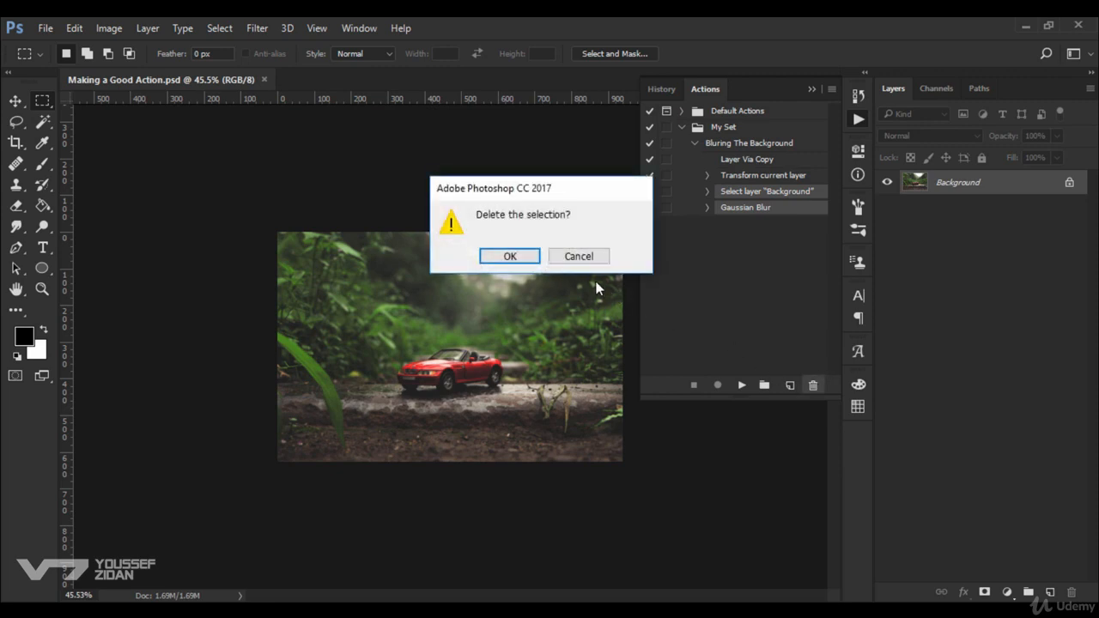
{"action": "left_click", "coordinate": [533, 257]}
Run the shortened Bluring The Background action and resume recording it with a selection of the next layer down
{"action": "left_click", "coordinate": [749, 142]}
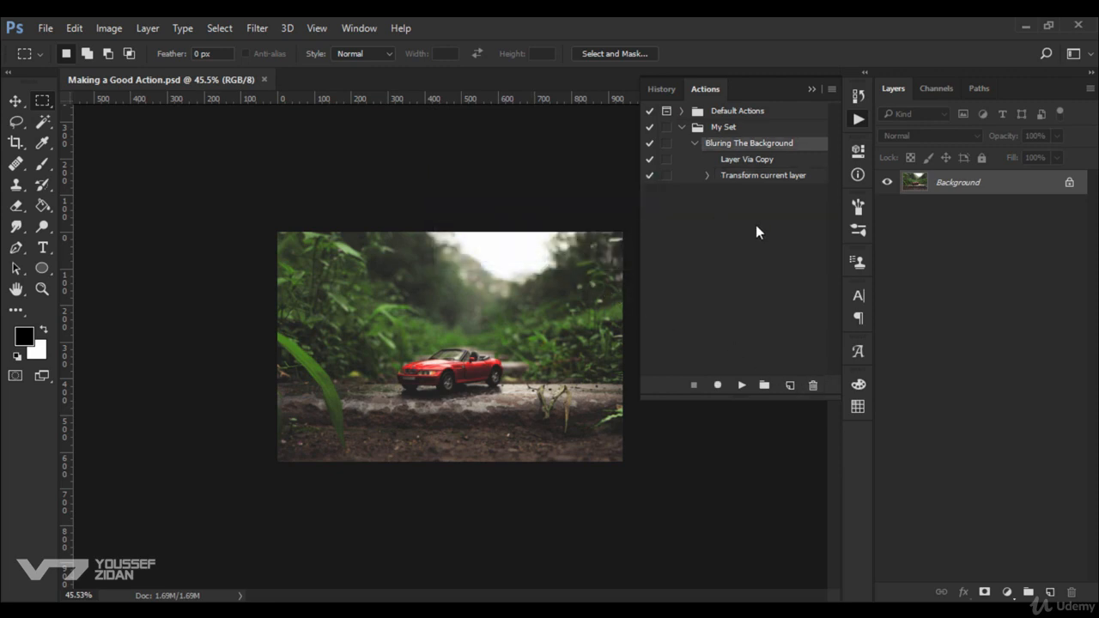
{"action": "left_click", "coordinate": [742, 384]}
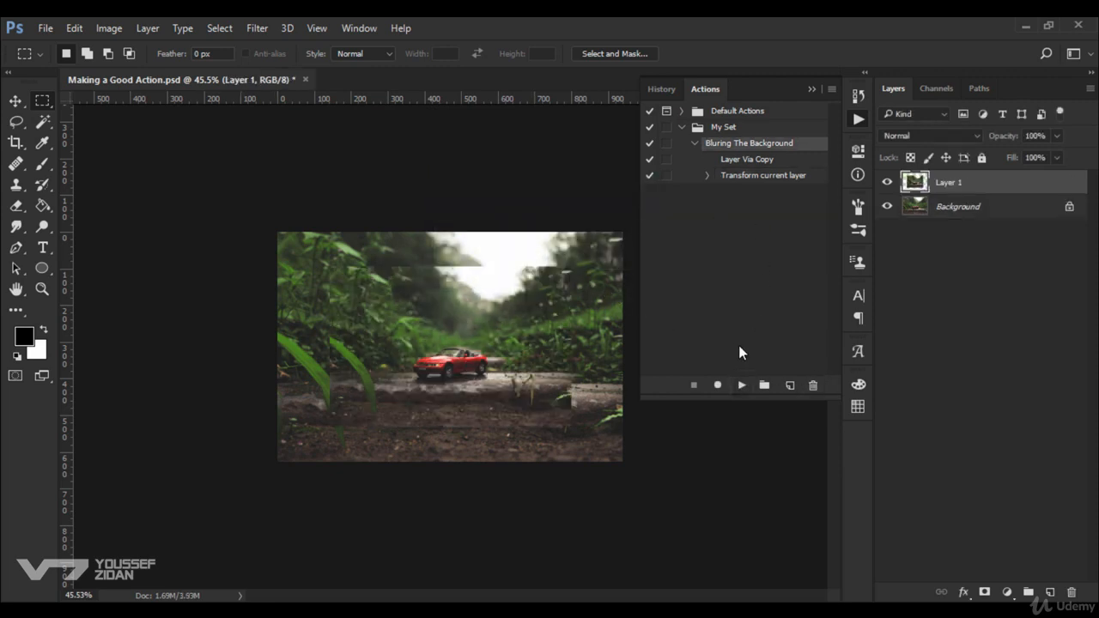
{"action": "left_click", "coordinate": [717, 386]}
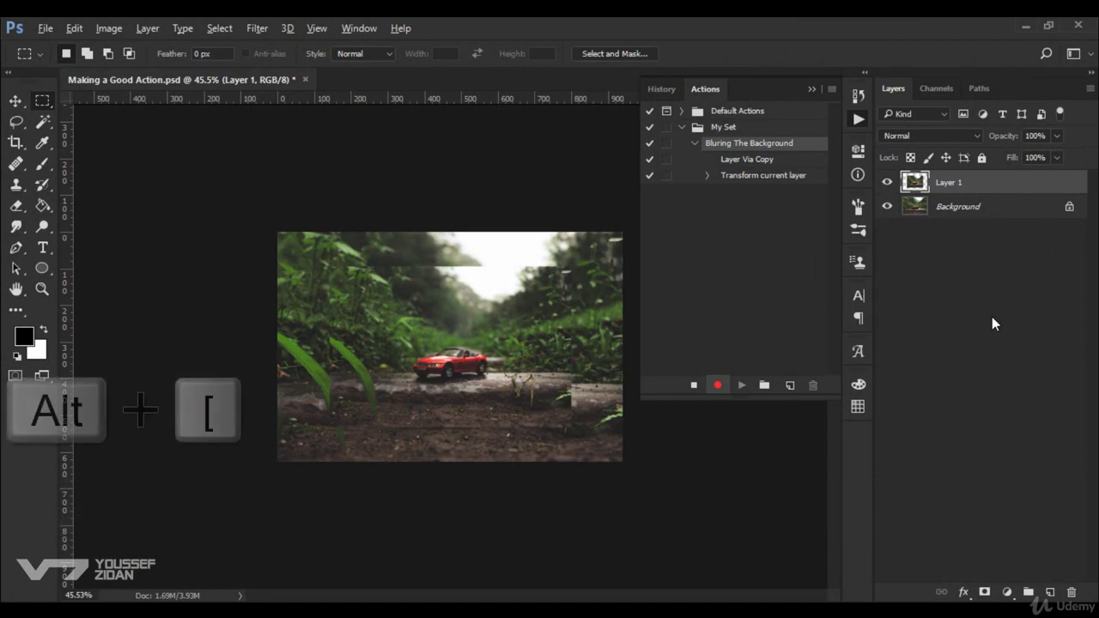
{"action": "key", "text": "alt+bracketleft"}
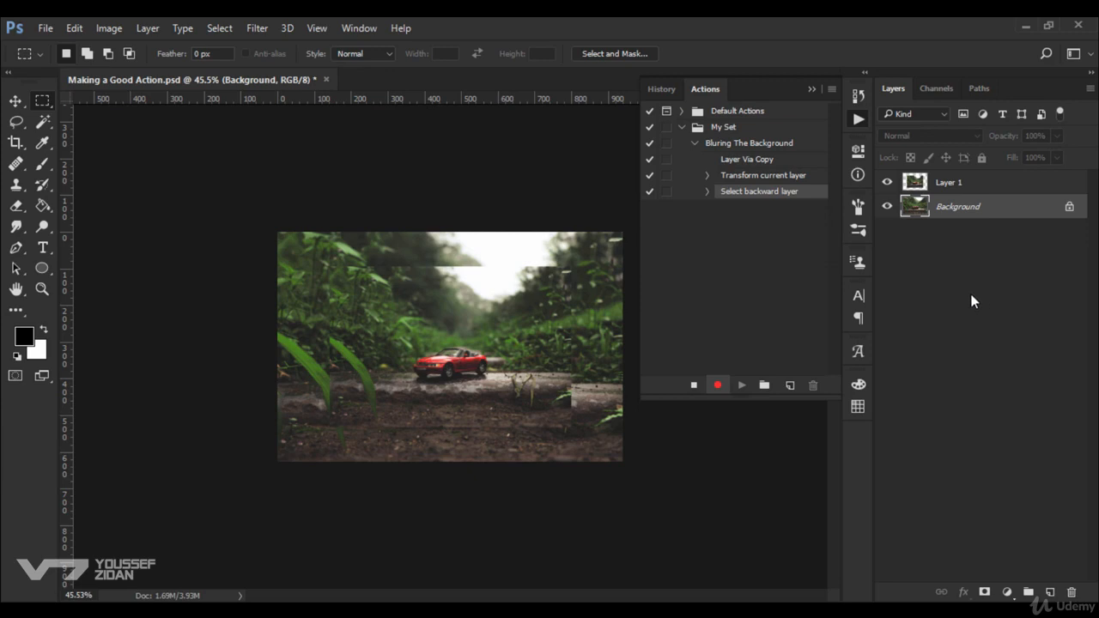
Record a 10-pixel Gaussian Blur on the Background layer after the Select backward layer command and stop recording
{"action": "left_click", "coordinate": [257, 29]}
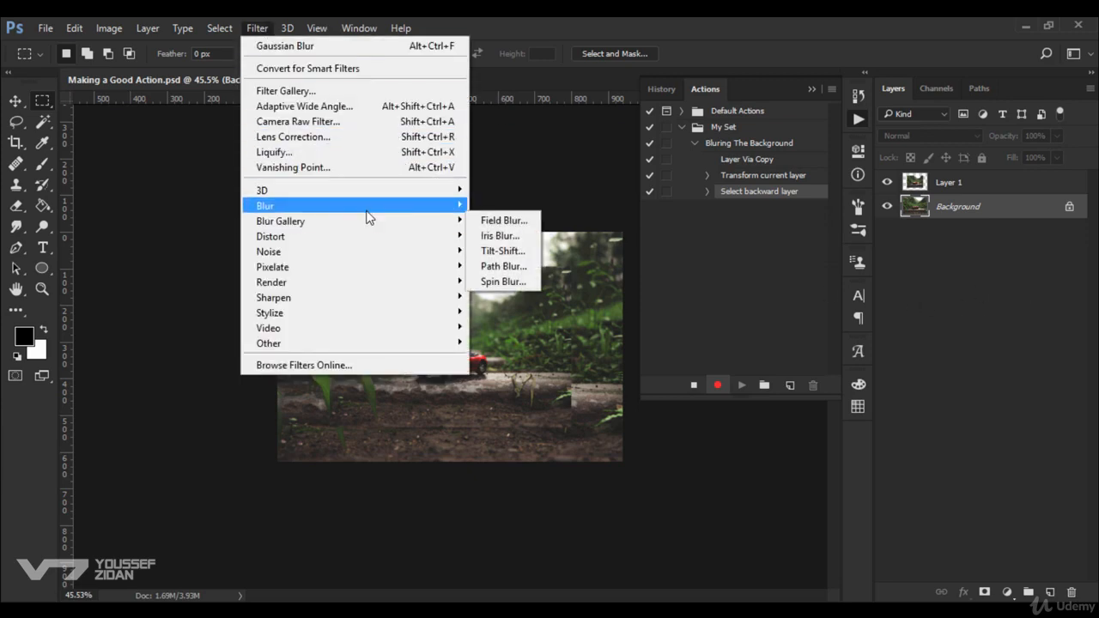
{"action": "mouse_move", "coordinate": [443, 208]}
{"action": "left_click", "coordinate": [513, 266]}
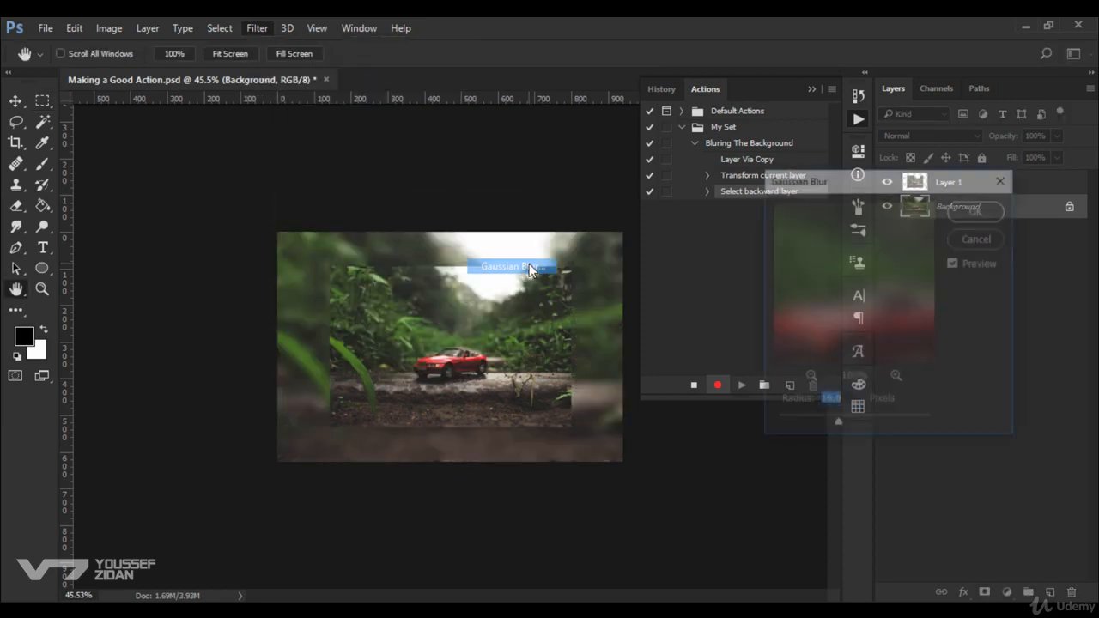
{"action": "left_click", "coordinate": [978, 211]}
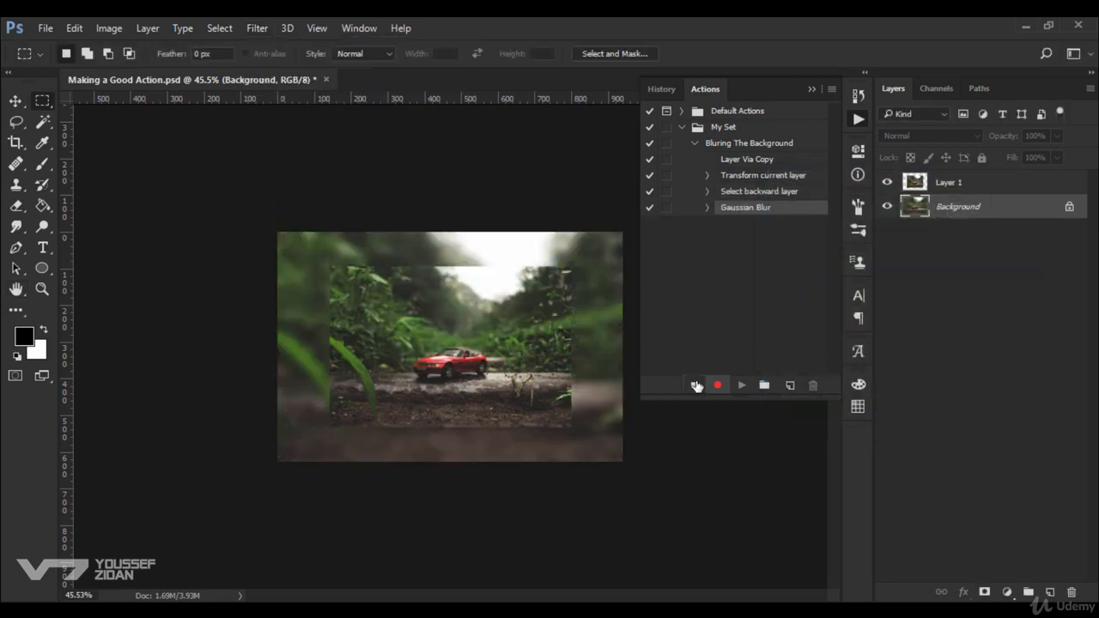
{"action": "left_click", "coordinate": [695, 385]}
Revert the image, unlock its Background layer, and run the Bluring The Background action to test it
{"action": "key", "text": "F12"}
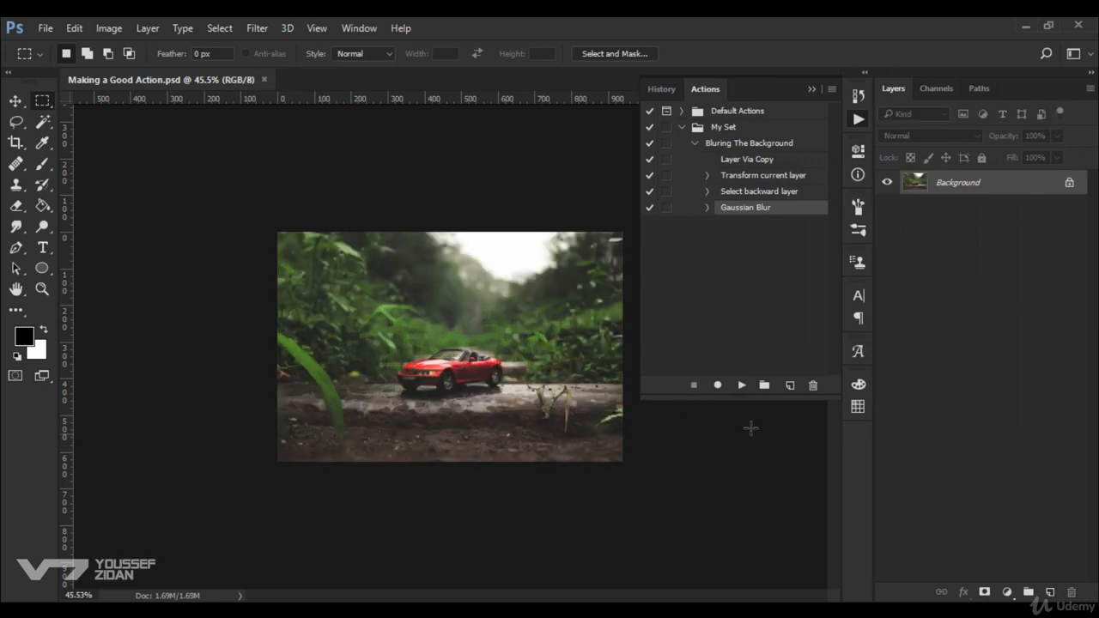
{"action": "left_click", "coordinate": [1069, 182]}
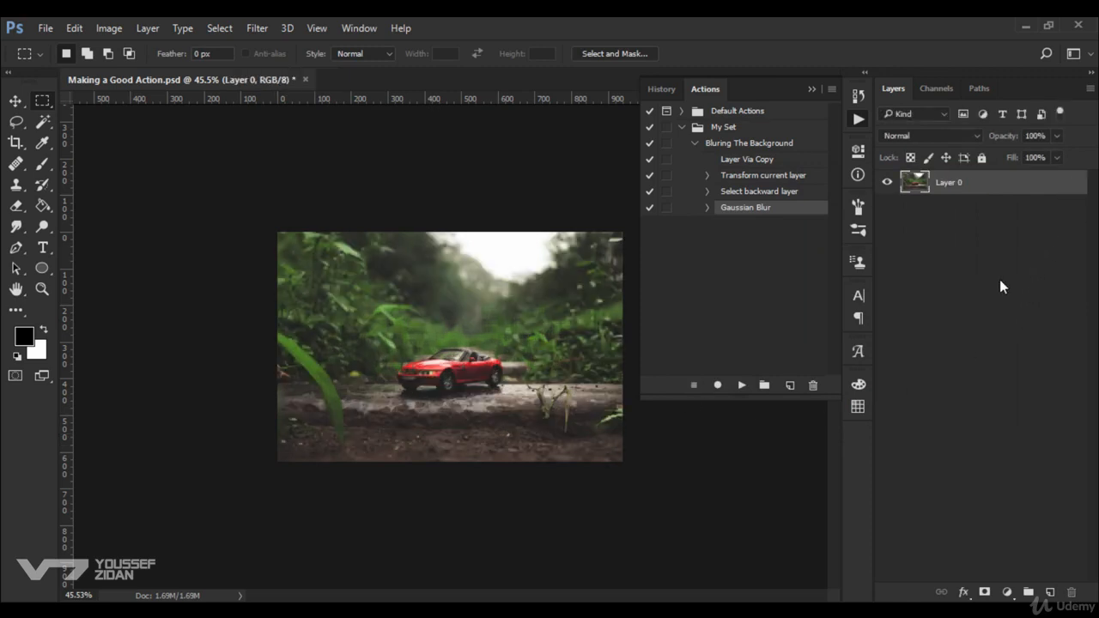
{"action": "left_click", "coordinate": [736, 146]}
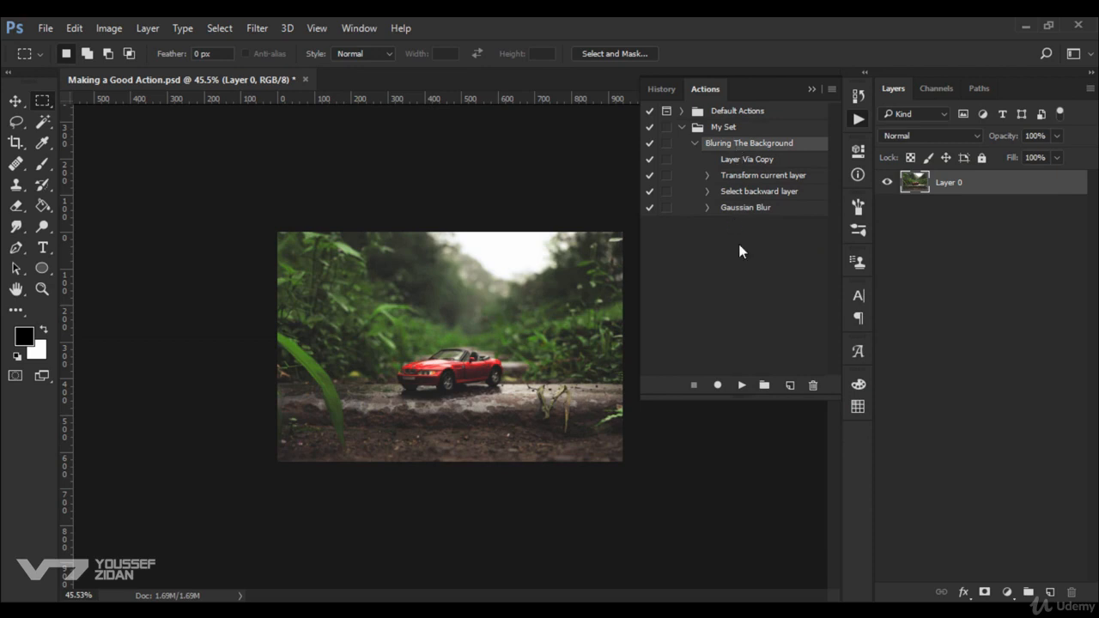
{"action": "left_click", "coordinate": [742, 385]}
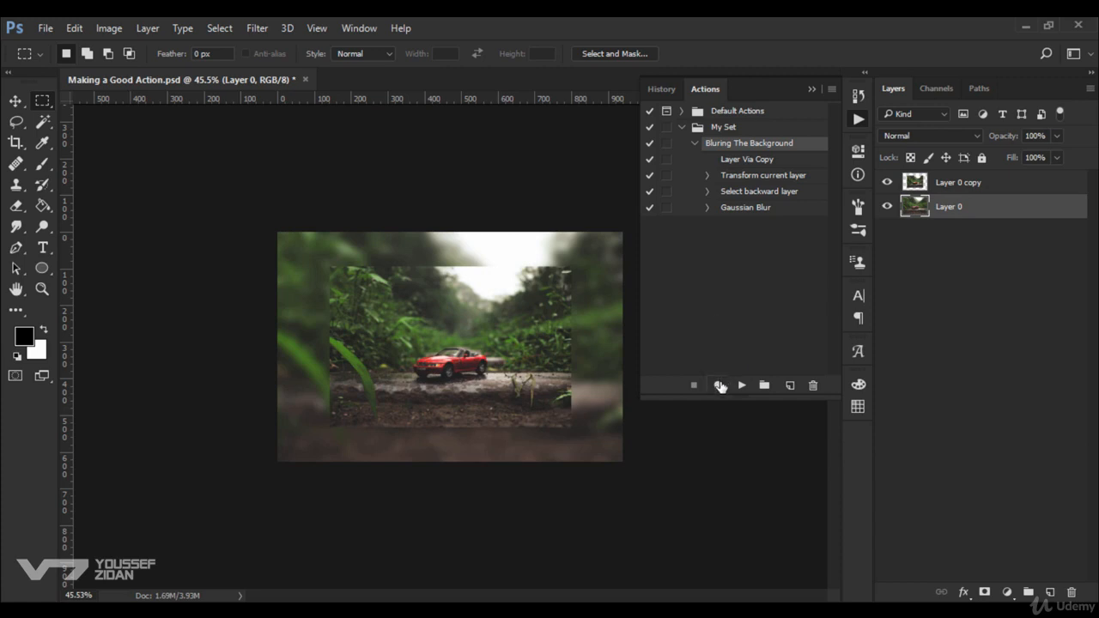
Resume recording after the Gaussian Blur command and add a Solid Color fill layer in pale cream, about #fee7b9
{"action": "left_click", "coordinate": [718, 385]}
{"action": "left_click", "coordinate": [761, 207]}
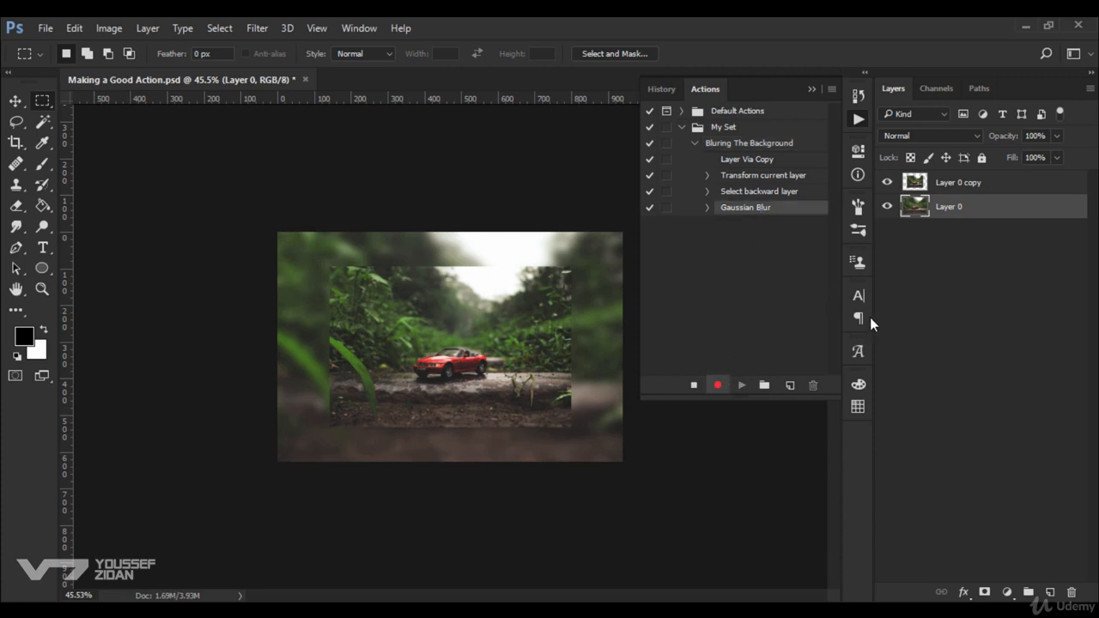
{"action": "left_click", "coordinate": [1007, 592]}
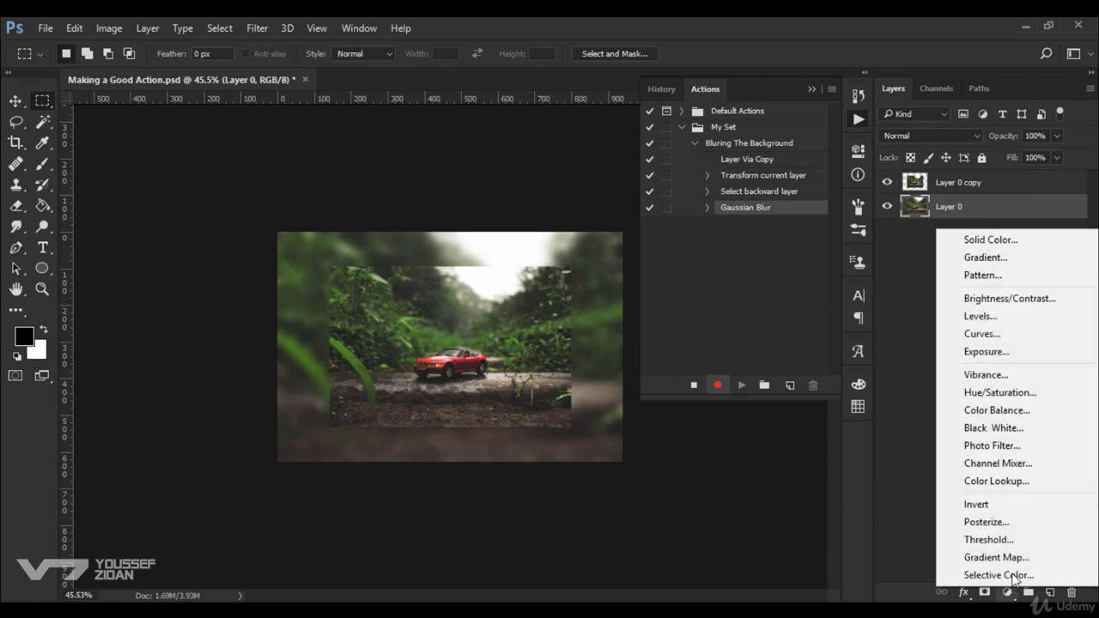
{"action": "left_click", "coordinate": [1014, 244]}
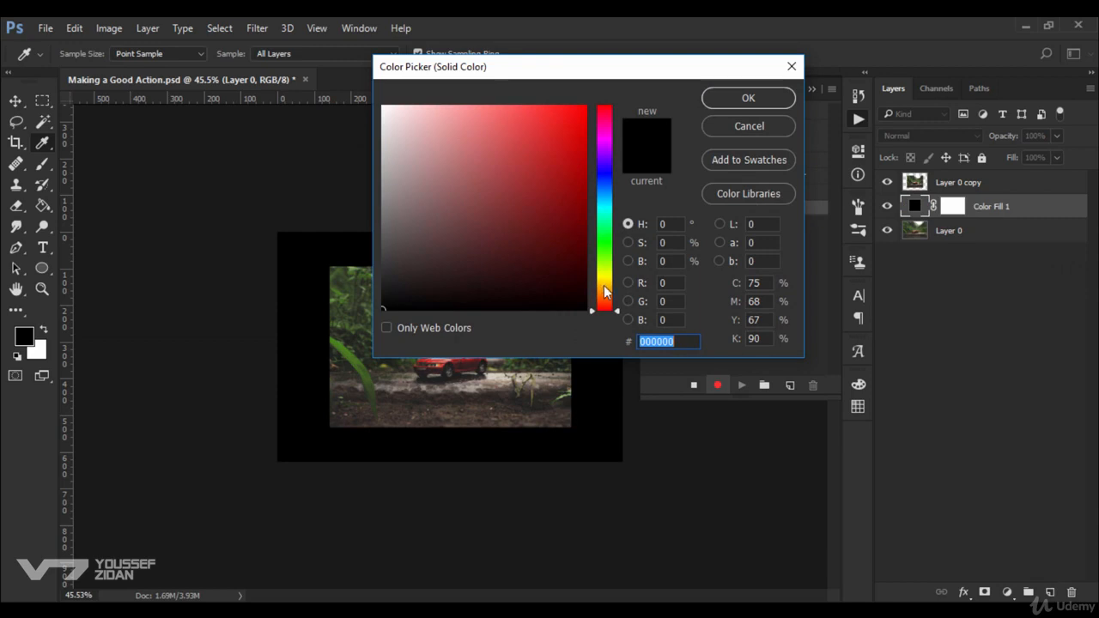
{"action": "left_click", "coordinate": [605, 288]}
{"action": "left_click_drag", "start_coordinate": [449, 116], "coordinate": [438, 106]}
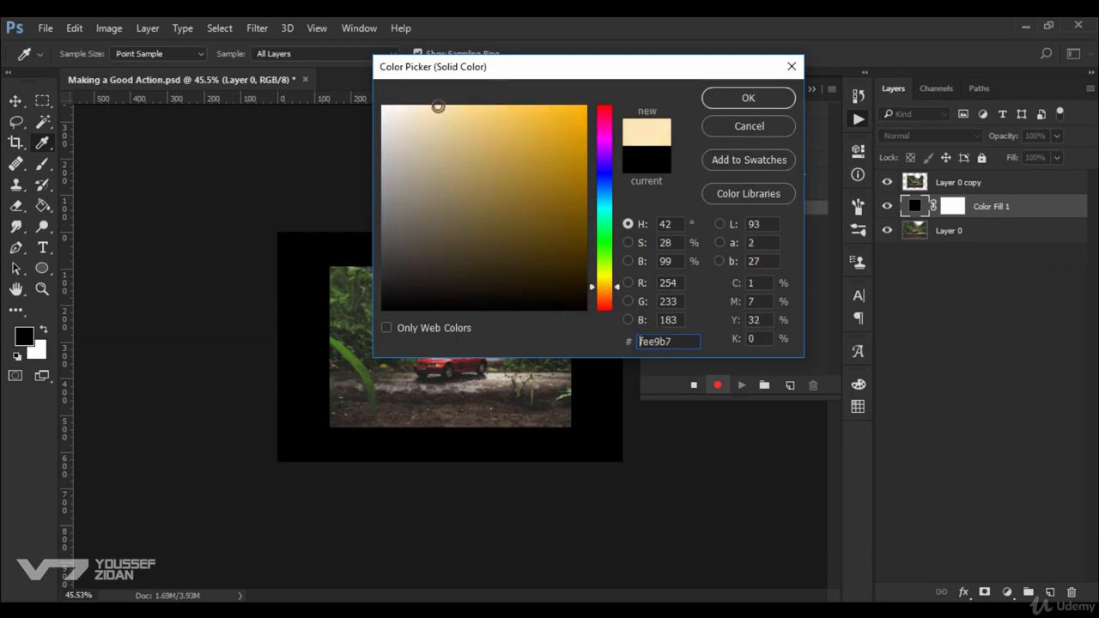
{"action": "left_click_drag", "start_coordinate": [609, 289], "coordinate": [609, 295]}
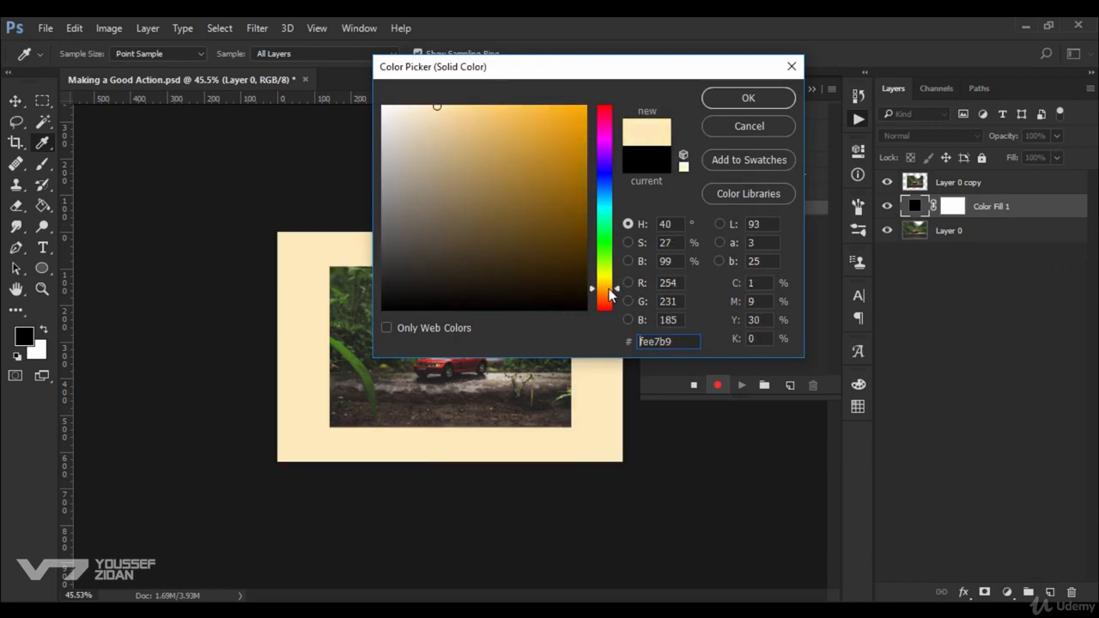
{"action": "left_click", "coordinate": [730, 99]}
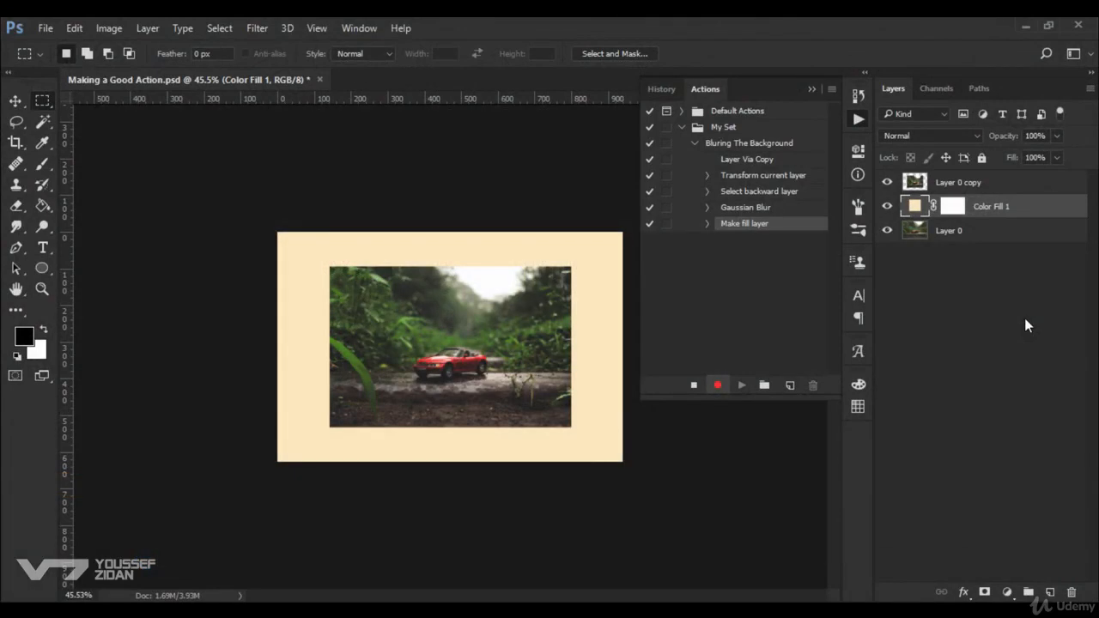
Try the Darken, Multiply and Color Burn blend modes on the fill layer while recording, and return to Multiply
{"action": "left_click", "coordinate": [940, 137]}
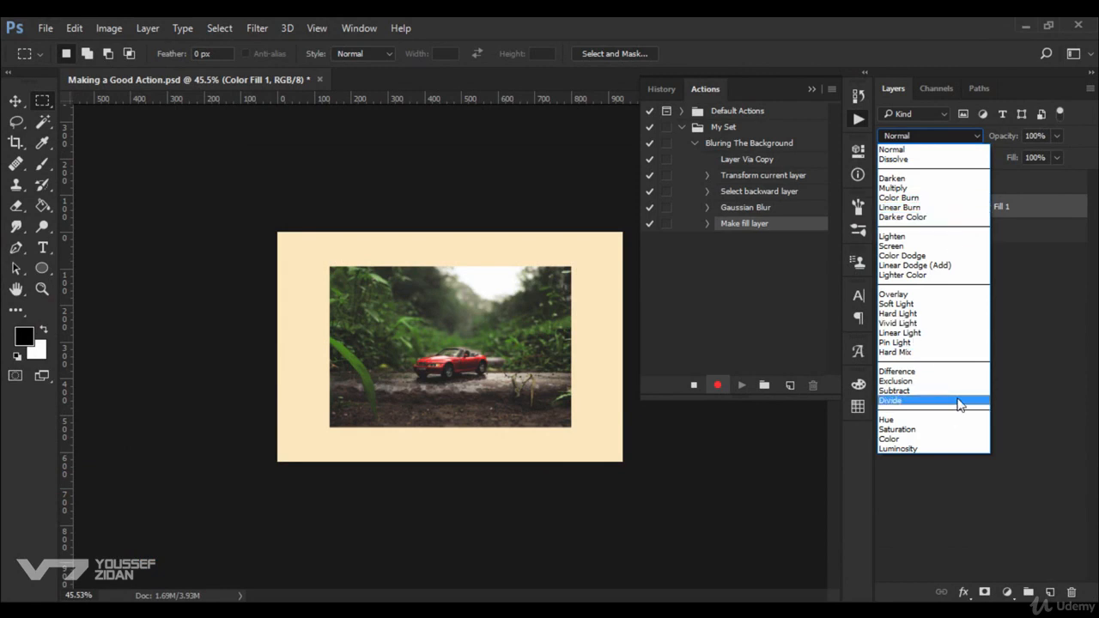
{"action": "left_click", "coordinate": [914, 178]}
{"action": "left_click", "coordinate": [929, 135]}
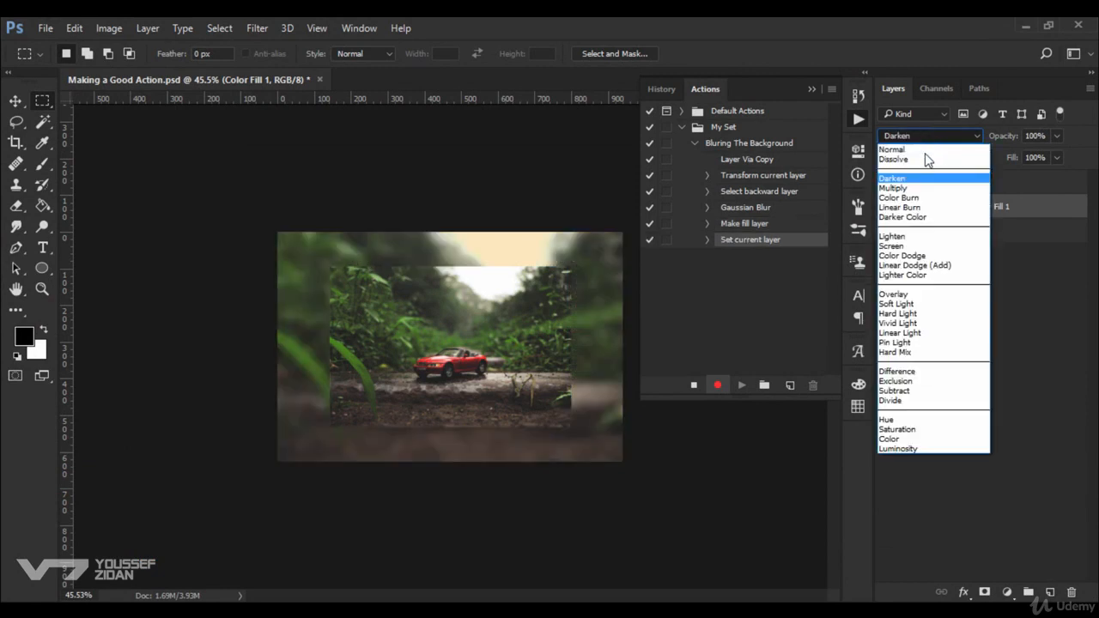
{"action": "left_click", "coordinate": [920, 188]}
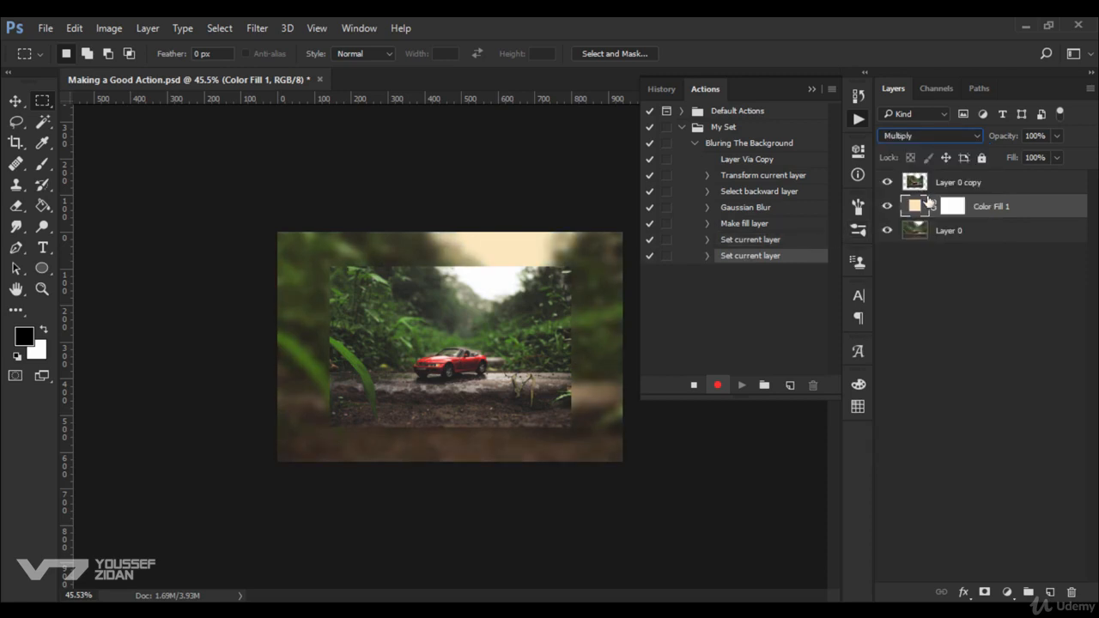
{"action": "left_click", "coordinate": [929, 135]}
{"action": "left_click", "coordinate": [924, 198]}
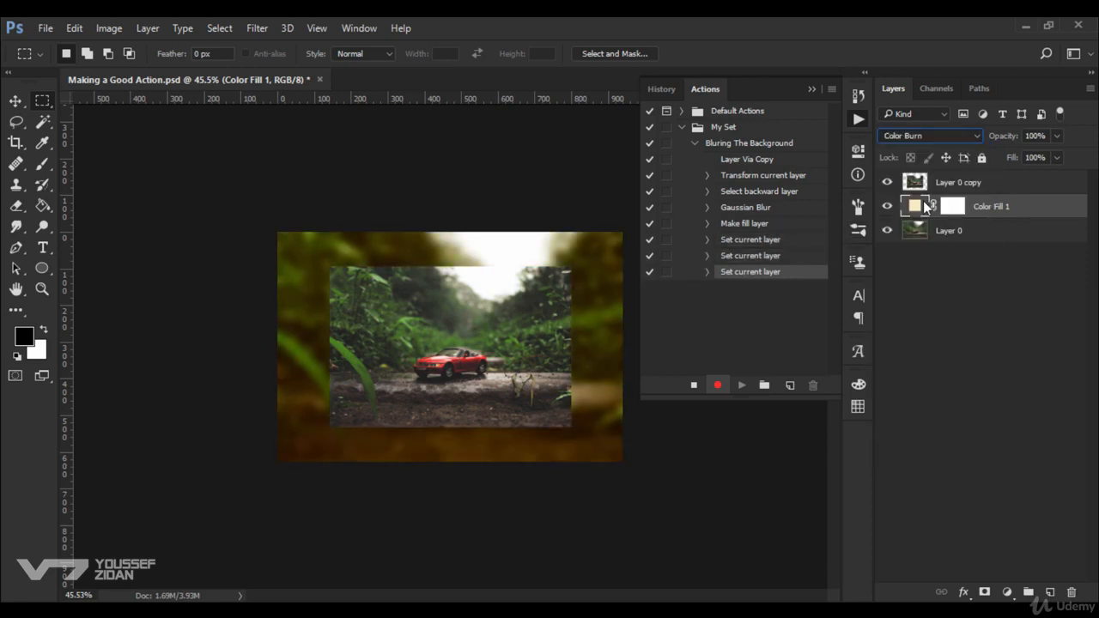
{"action": "left_click", "coordinate": [930, 137]}
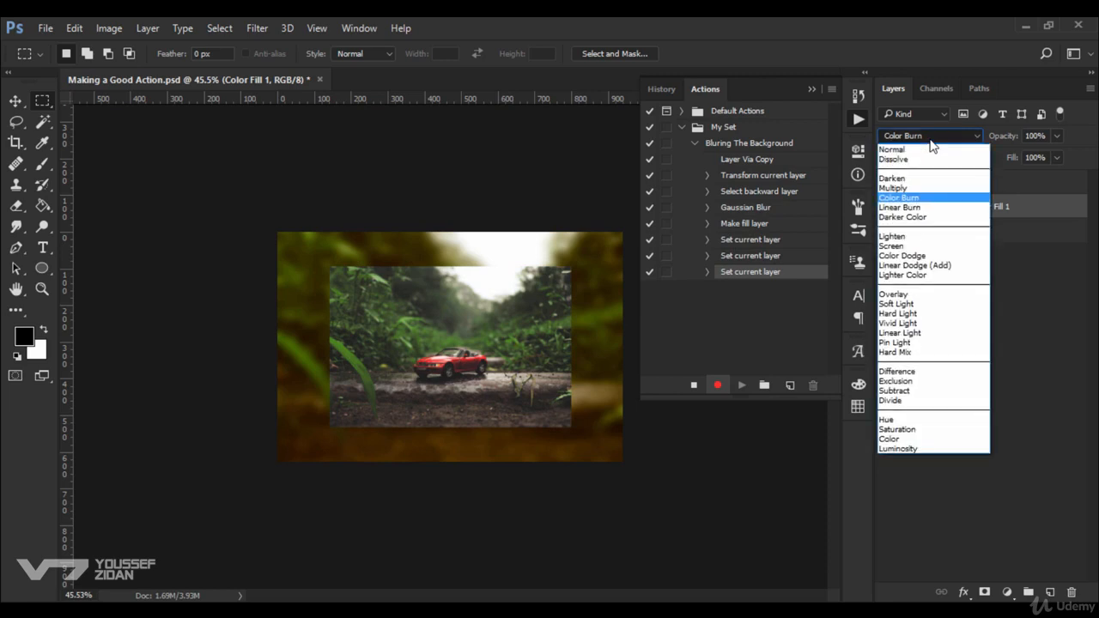
{"action": "left_click", "coordinate": [924, 188]}
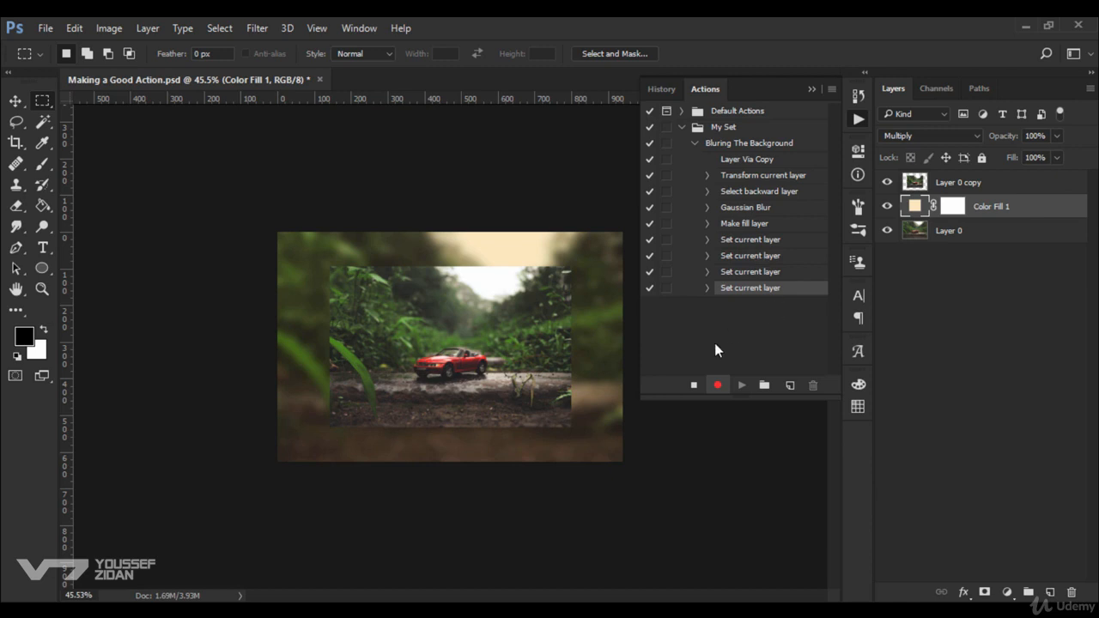
Stop recording and delete the four Set current layer commands from the Bluring The Background action
{"action": "left_click", "coordinate": [694, 384]}
{"action": "left_click", "coordinate": [769, 244], "text": "shift"}
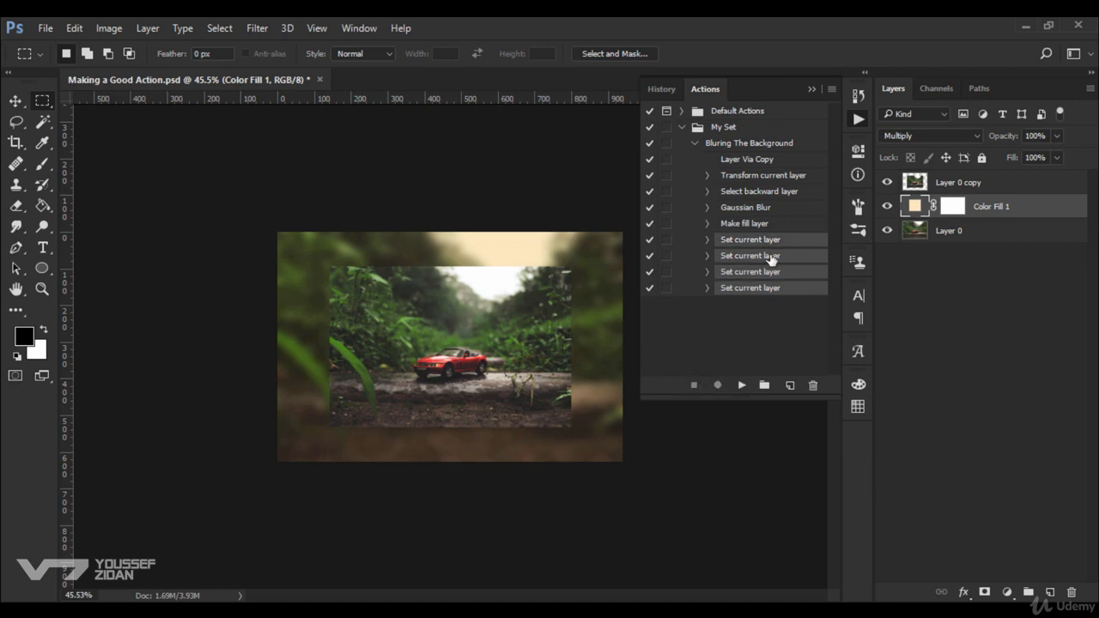
{"action": "left_click", "coordinate": [813, 385]}
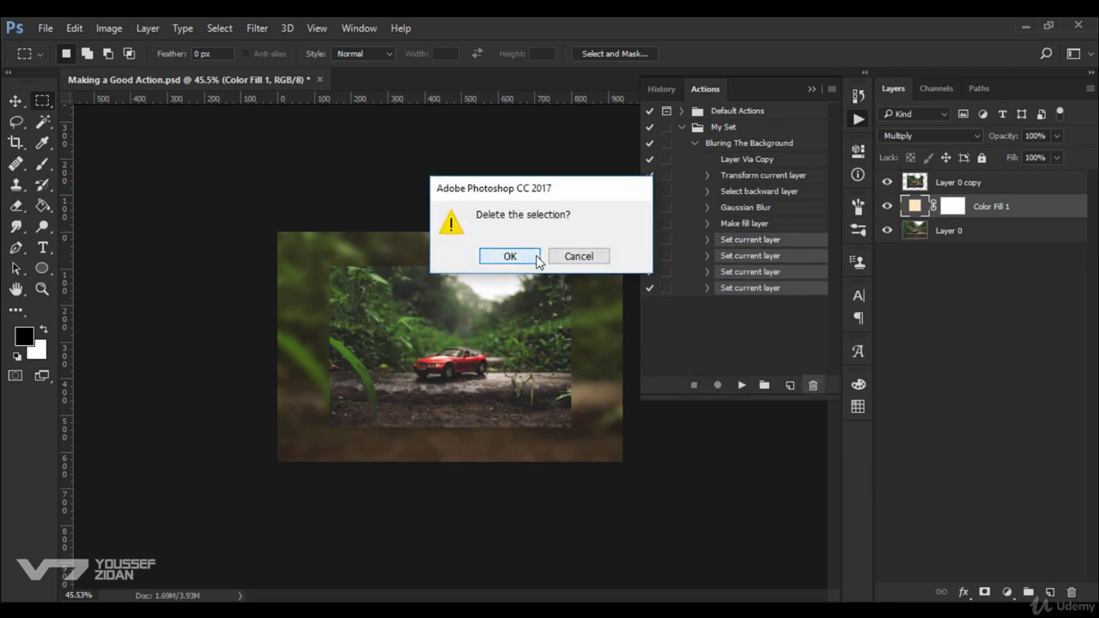
{"action": "left_click", "coordinate": [510, 256]}
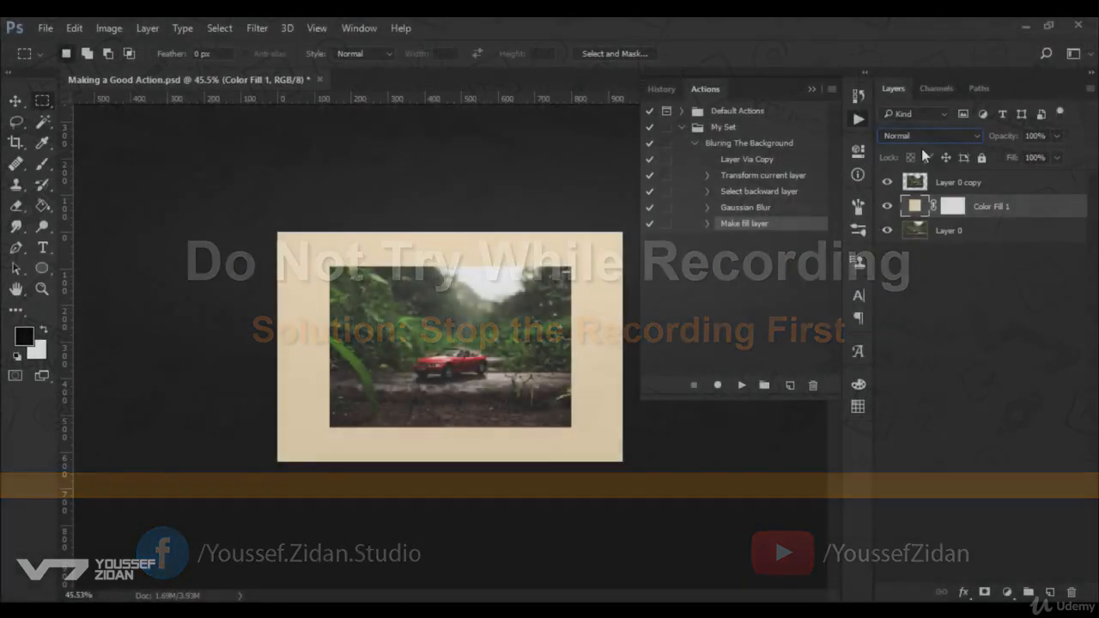
Try blend modes including Lighten and Multiply on the fill layer with recording stopped, and set it back to Normal
{"action": "key", "text": "Down"}
{"action": "key", "text": "Down"}
{"action": "key", "text": "Down"}
{"action": "key", "text": "Down"}
{"action": "key", "text": "Down"}
{"action": "key", "text": "Down"}
{"action": "key", "text": "Down"}
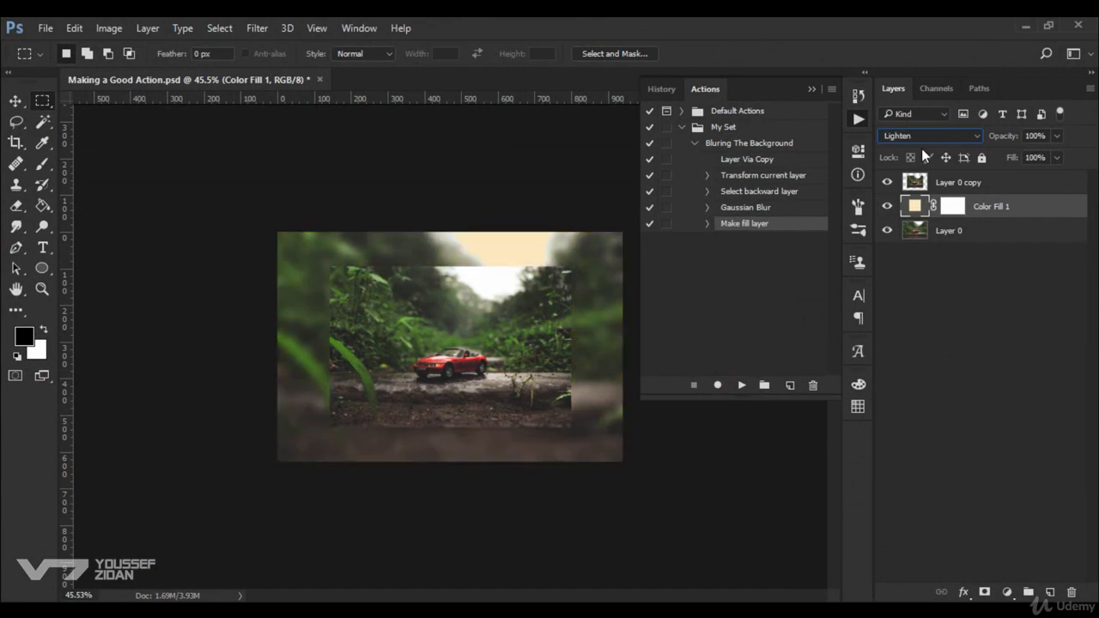
{"action": "left_click", "coordinate": [929, 137]}
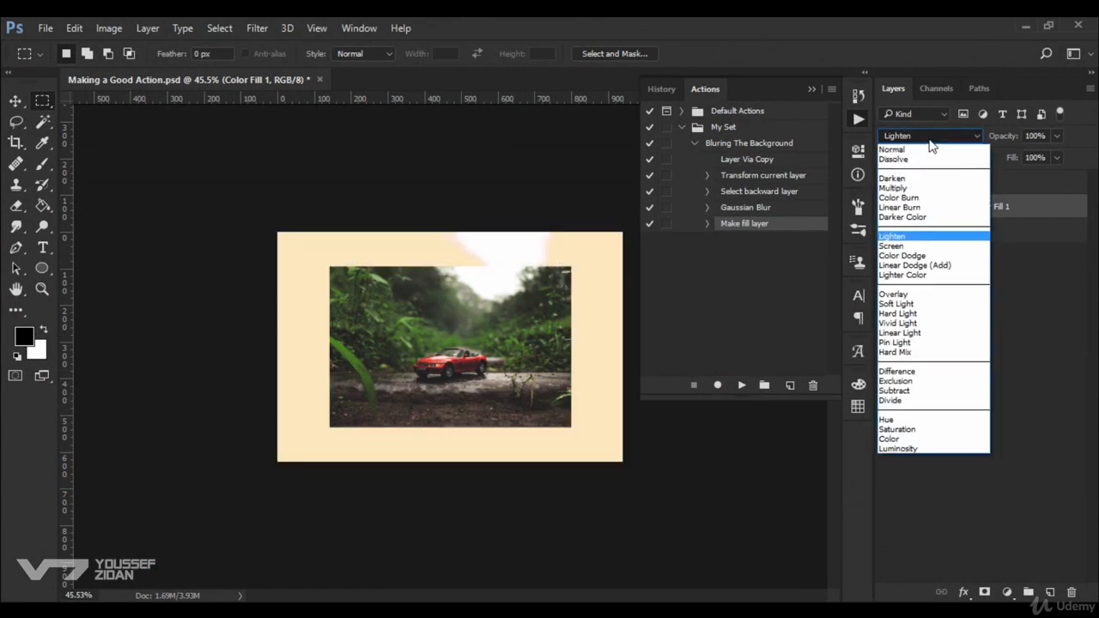
{"action": "left_click", "coordinate": [910, 189]}
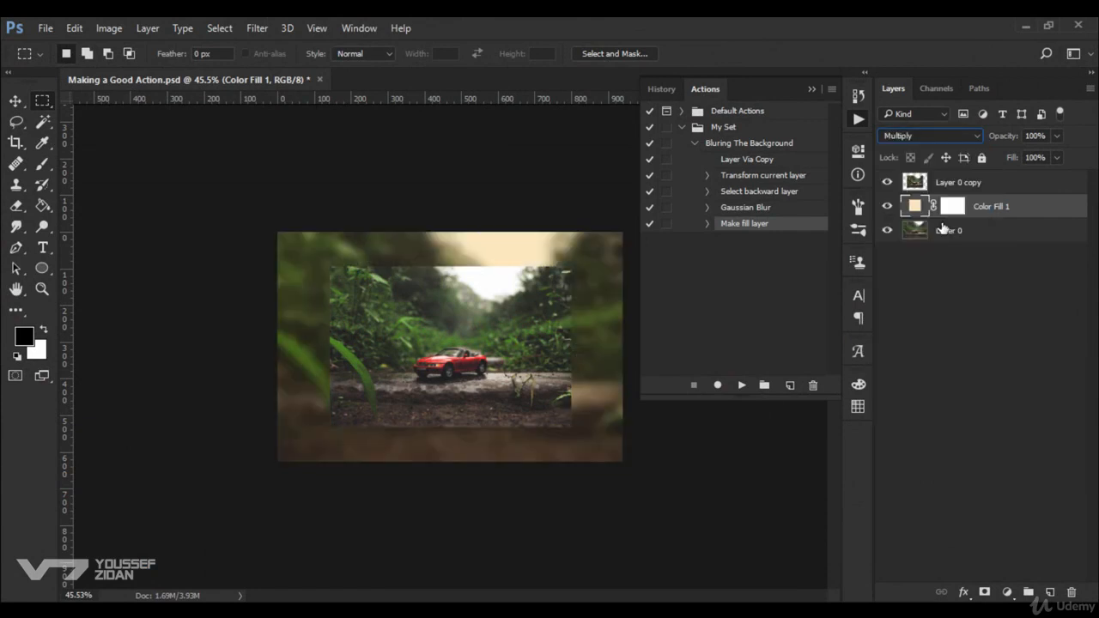
{"action": "left_click", "coordinate": [918, 137]}
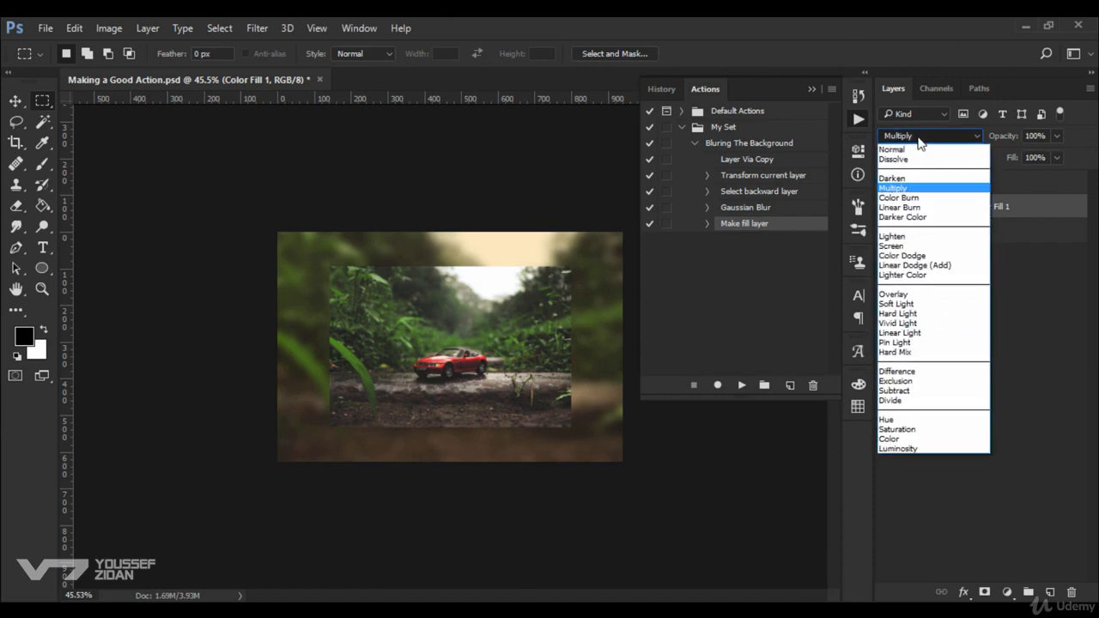
{"action": "left_click", "coordinate": [918, 150]}
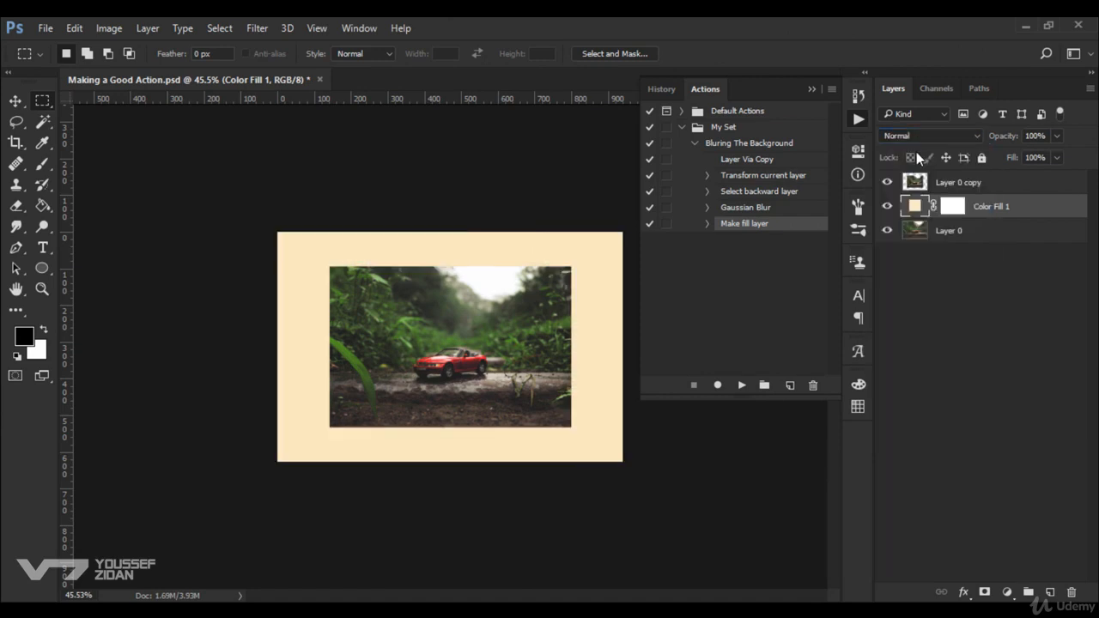
Record setting the Color Fill 1 layer's blend mode to Multiply and stop recording
{"action": "left_click", "coordinate": [720, 385]}
{"action": "left_click", "coordinate": [940, 135]}
{"action": "left_click", "coordinate": [925, 187]}
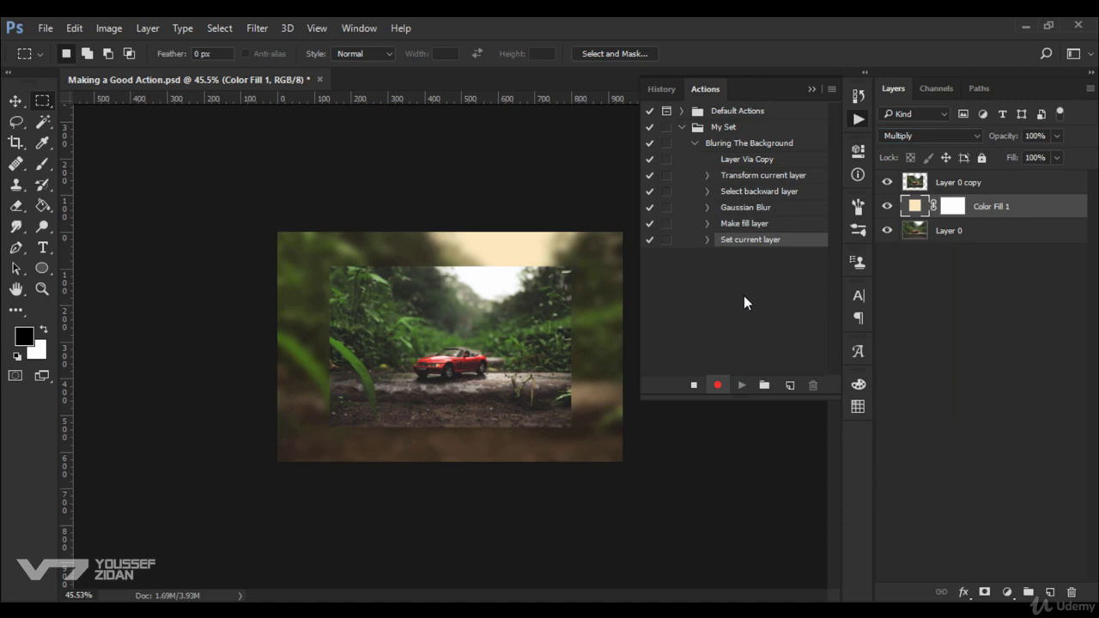
{"action": "left_click", "coordinate": [696, 386]}
Revert the image and run the complete Bluring The Background action on it
{"action": "key", "text": "F12"}
{"action": "left_click", "coordinate": [732, 145]}
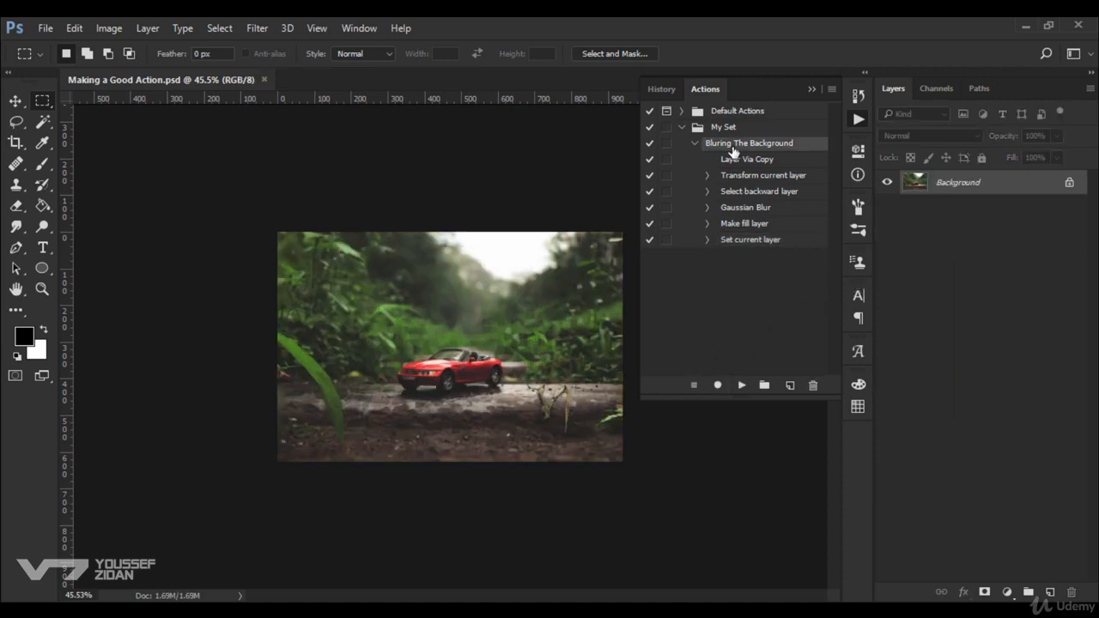
{"action": "left_click", "coordinate": [742, 387]}
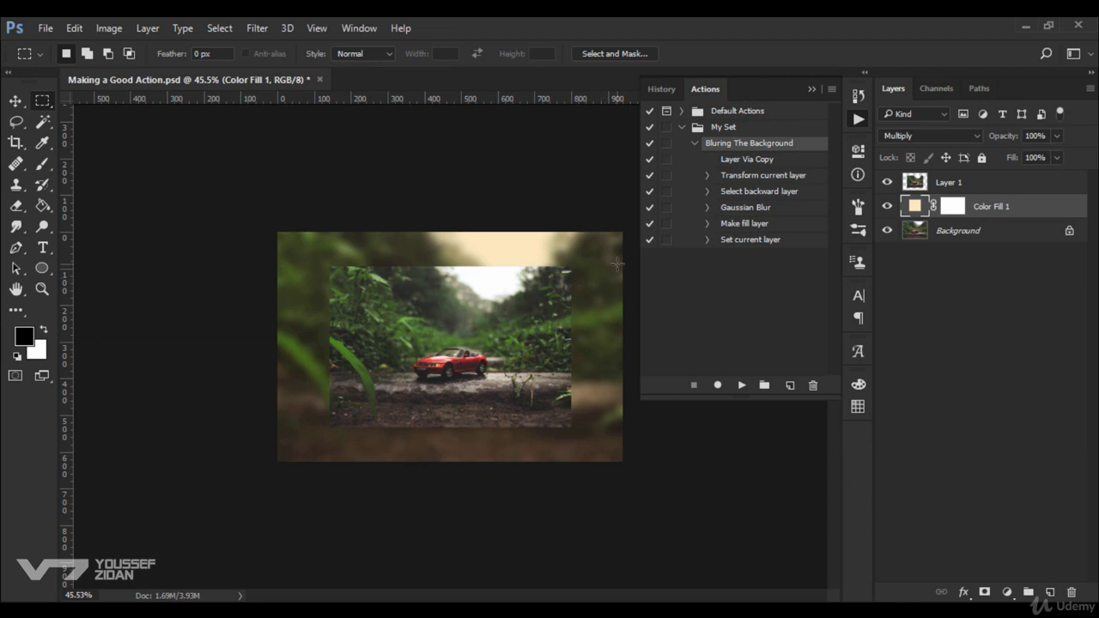
Turn on the dialog pause for the action's Gaussian Blur command and revert the image
{"action": "left_click", "coordinate": [667, 209]}
{"action": "key", "text": "F12"}
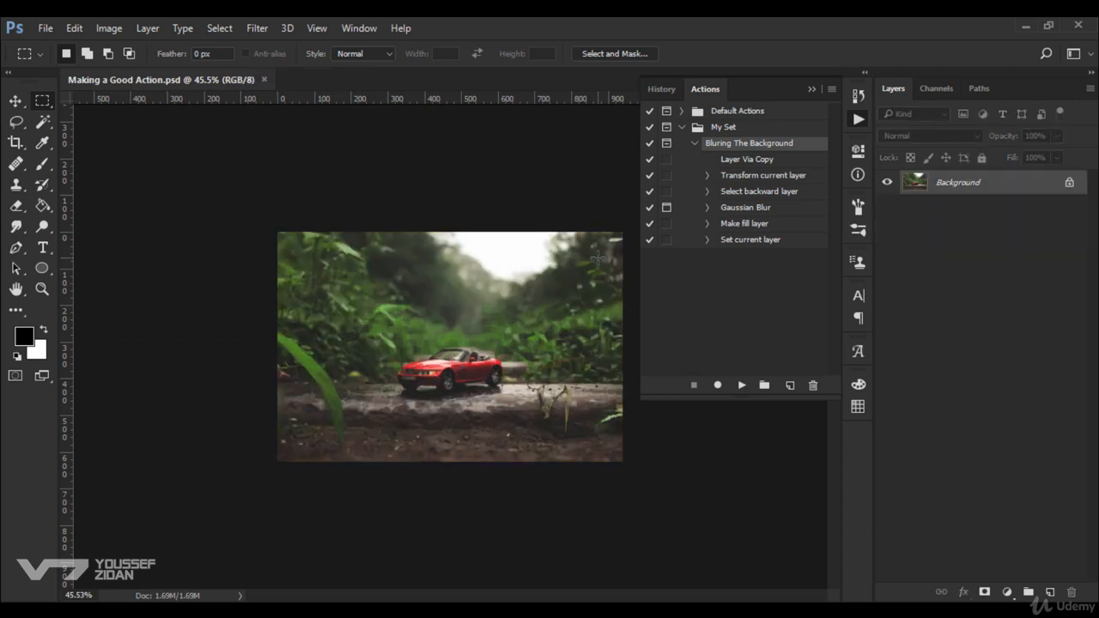
Test the action with a larger Gaussian Blur radius, turn on the dialog pause for Make fill layer, and revert the image
{"action": "left_click", "coordinate": [741, 386]}
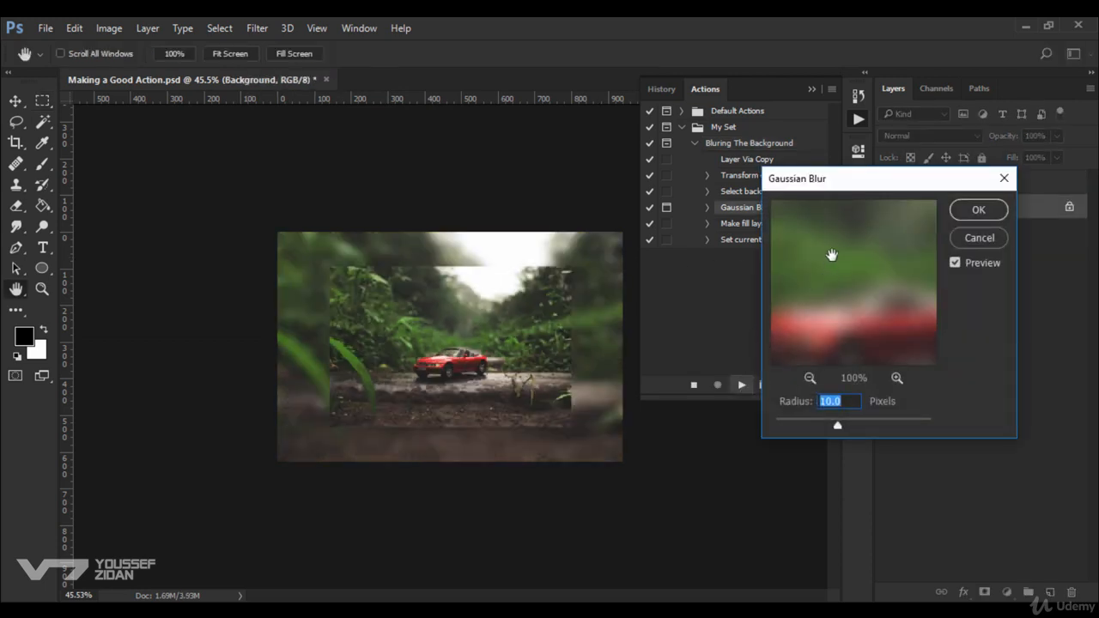
{"action": "left_click_drag", "start_coordinate": [841, 183], "coordinate": [694, 160]}
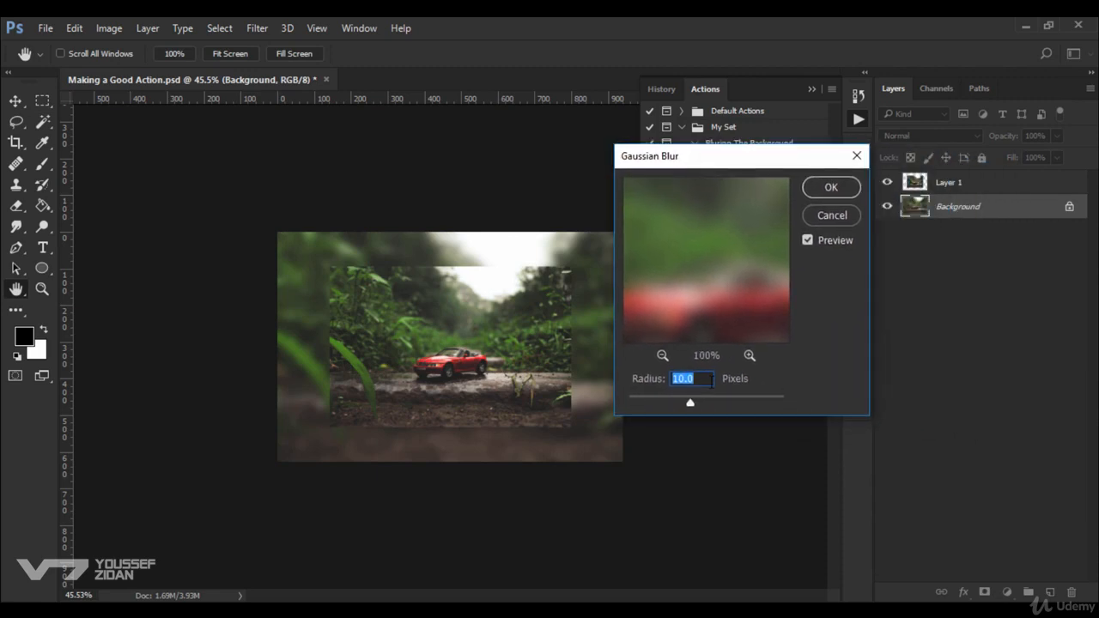
{"action": "left_click_drag", "start_coordinate": [692, 403], "coordinate": [699, 403]}
{"action": "left_click", "coordinate": [831, 187]}
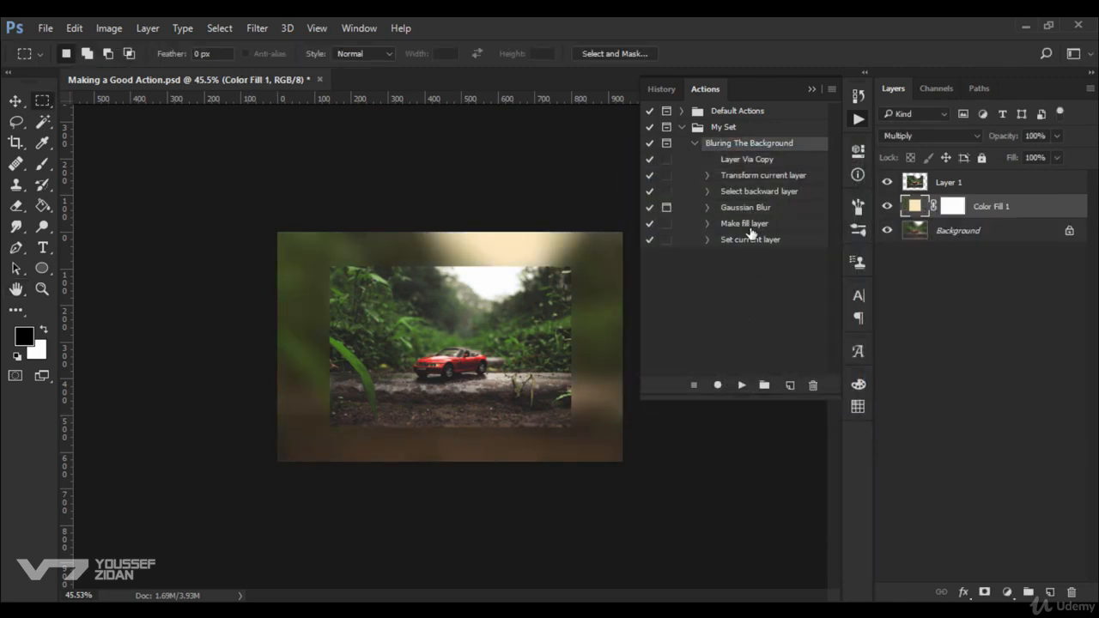
{"action": "key", "text": "F12"}
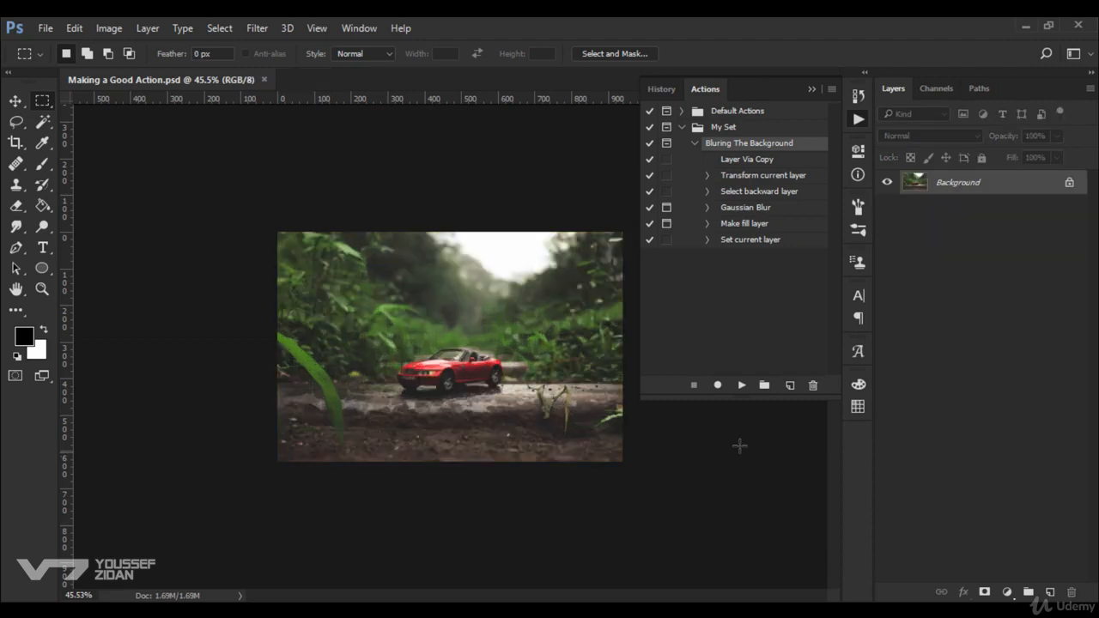
Test the Bluring The Background action with a 10-pixel blur and a new orange fill color
{"action": "left_click", "coordinate": [742, 385]}
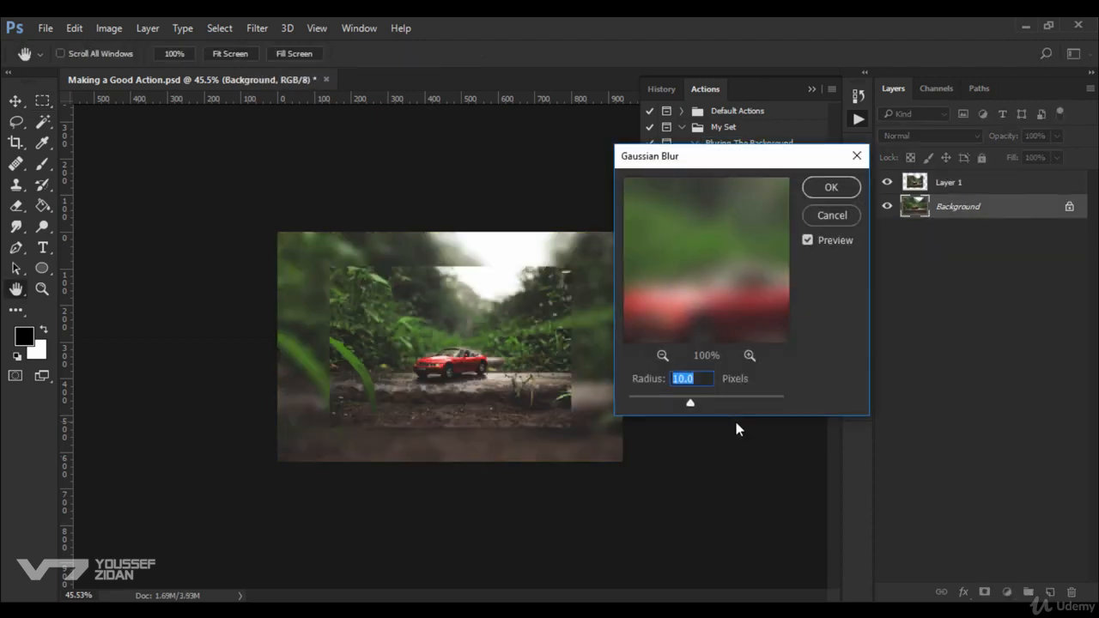
{"action": "left_click", "coordinate": [831, 192]}
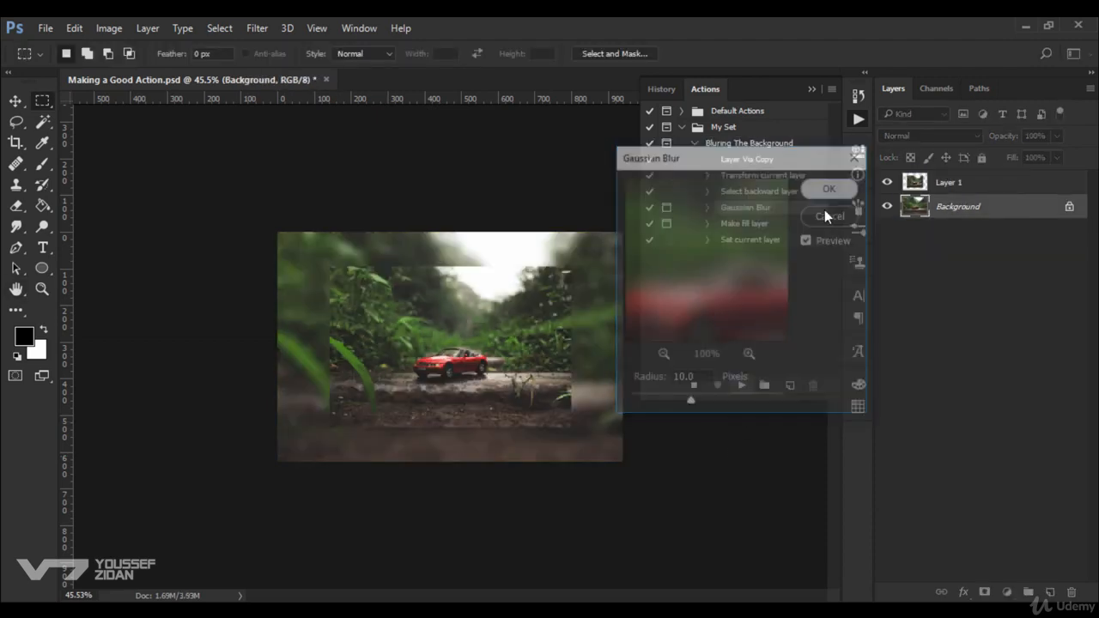
{"action": "left_click", "coordinate": [687, 209]}
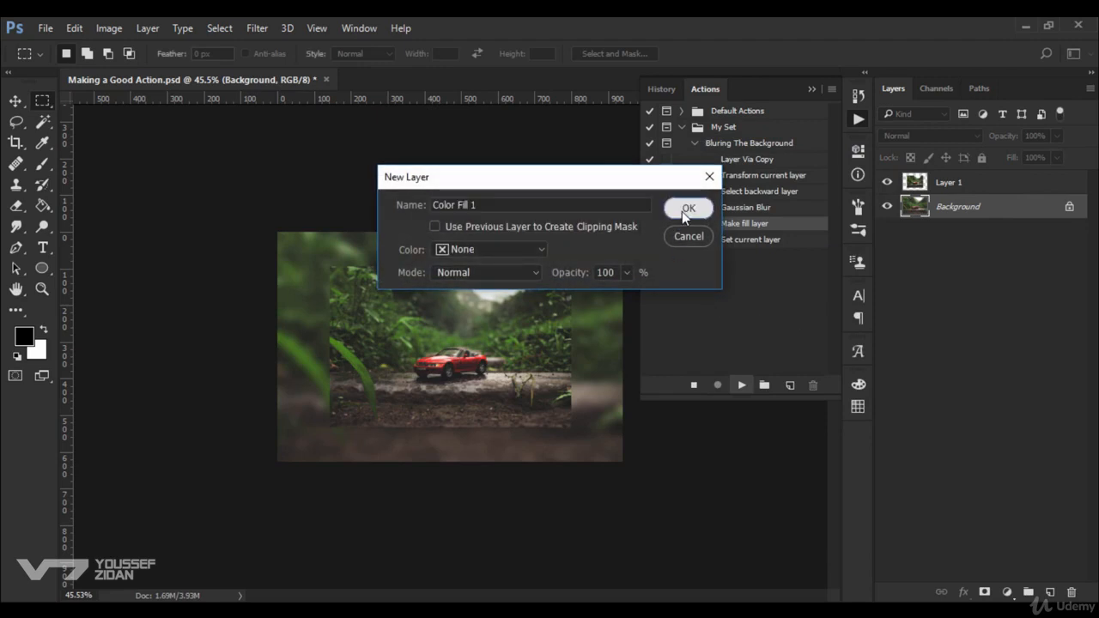
{"action": "left_click_drag", "start_coordinate": [499, 120], "coordinate": [515, 108]}
{"action": "left_click", "coordinate": [721, 102]}
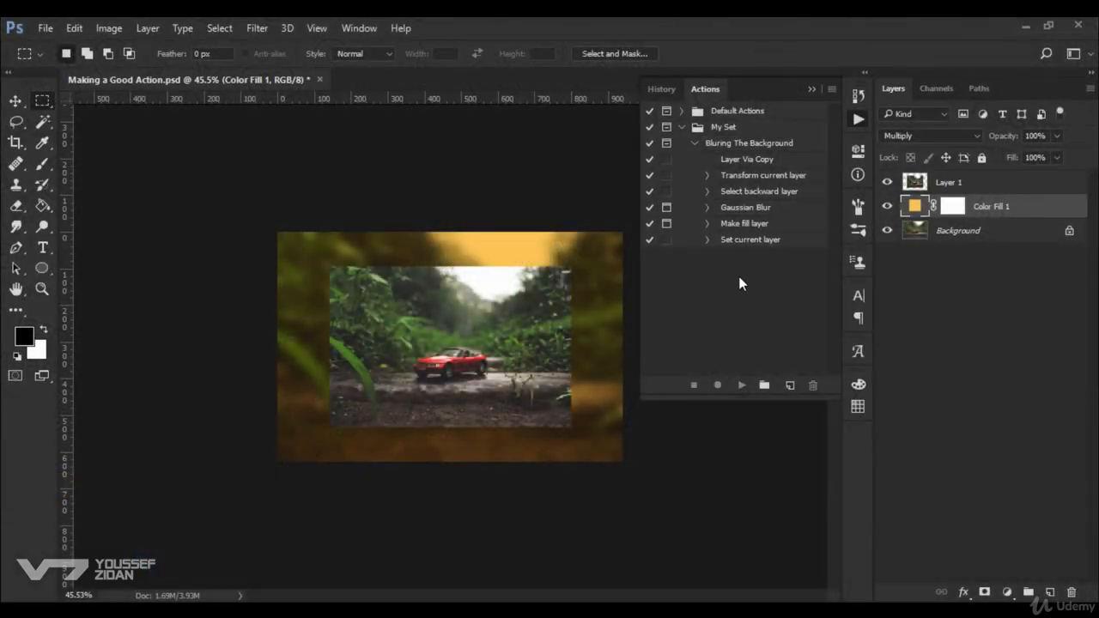
Insert a stop with the message "Choose Blur Radious" and Allow Continue enabled, placed directly before the Gaussian Blur command
{"action": "left_click", "coordinate": [757, 210]}
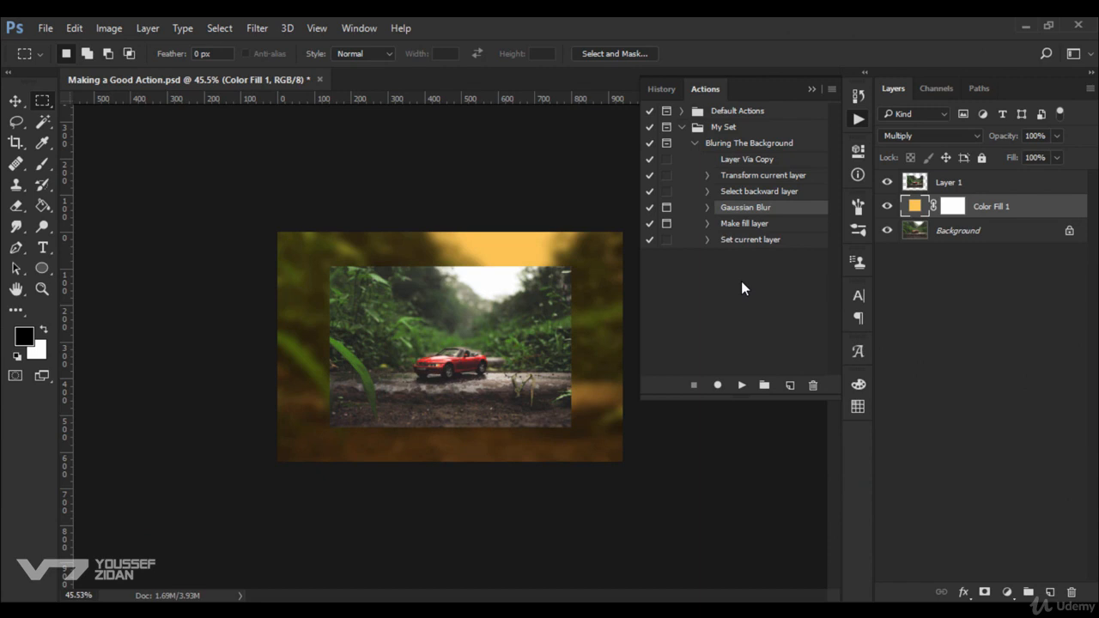
{"action": "left_click", "coordinate": [831, 89]}
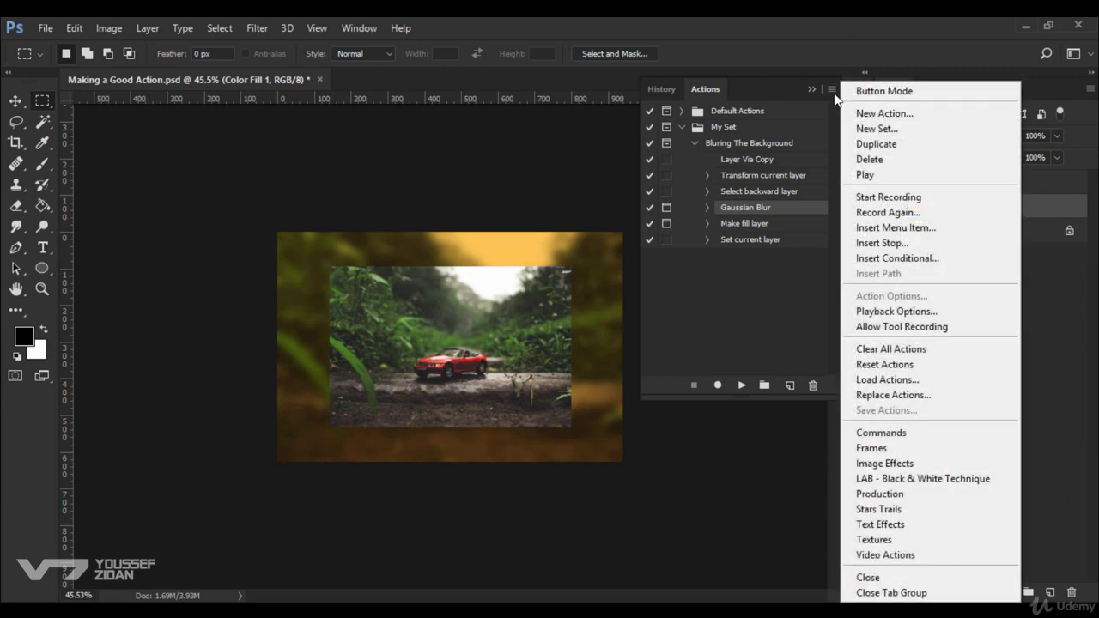
{"action": "left_click", "coordinate": [900, 246]}
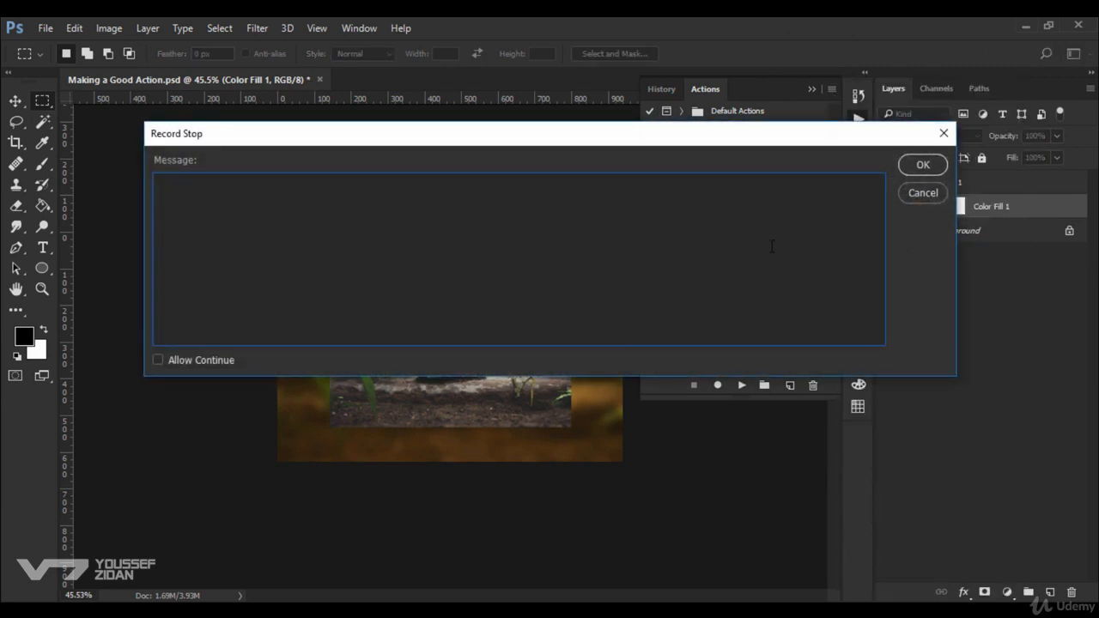
{"action": "type", "text": "Choose Blur Radious"}
{"action": "left_click", "coordinate": [157, 359]}
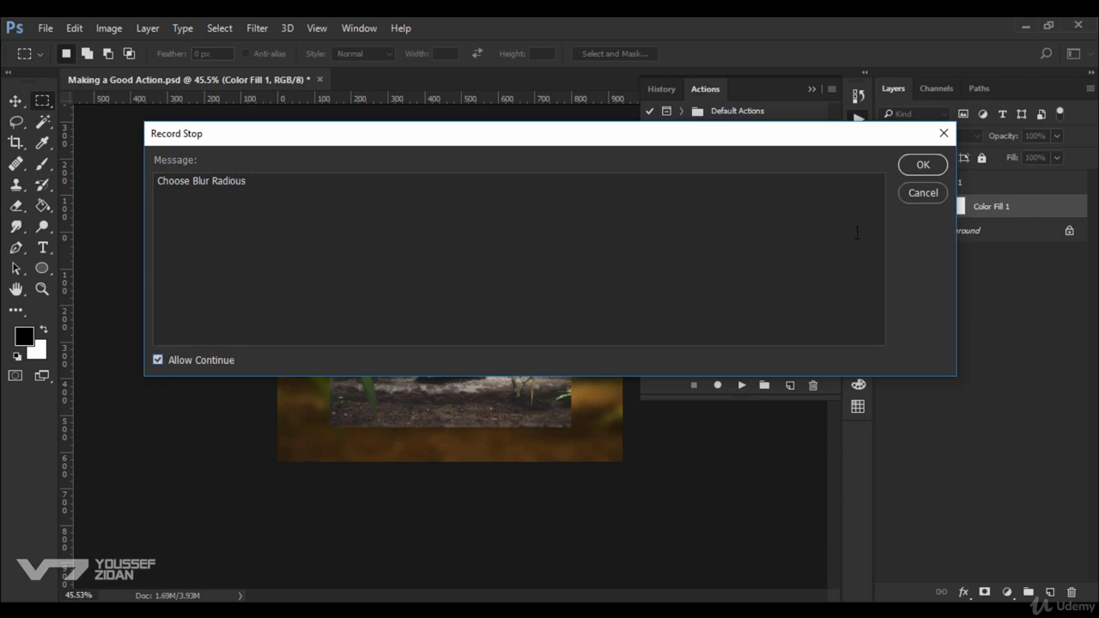
{"action": "left_click", "coordinate": [921, 165]}
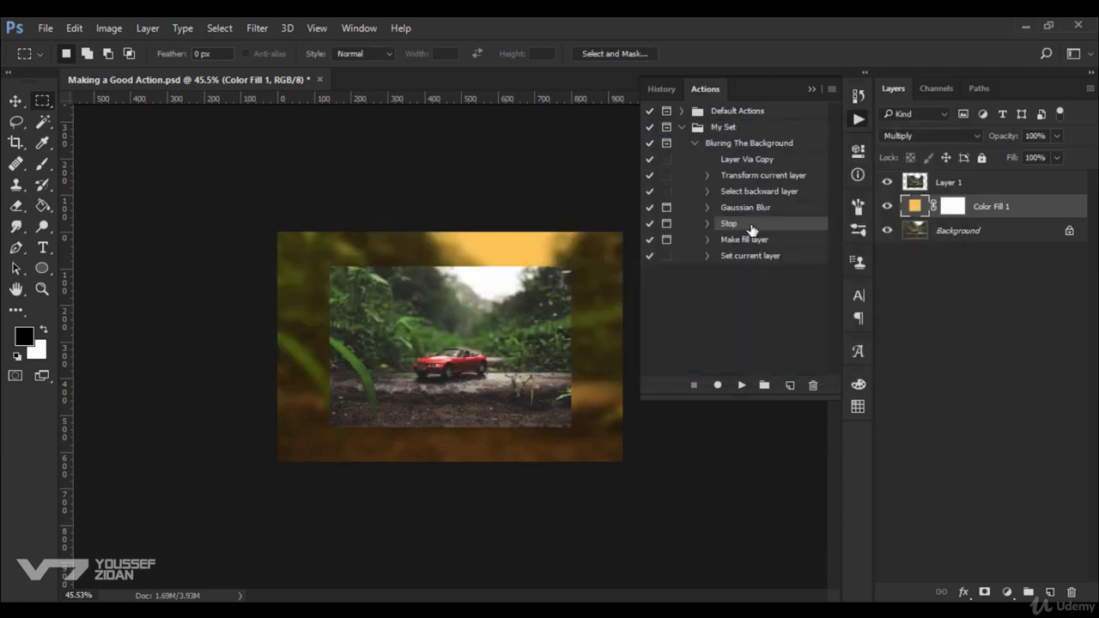
{"action": "left_click_drag", "start_coordinate": [752, 229], "coordinate": [752, 212]}
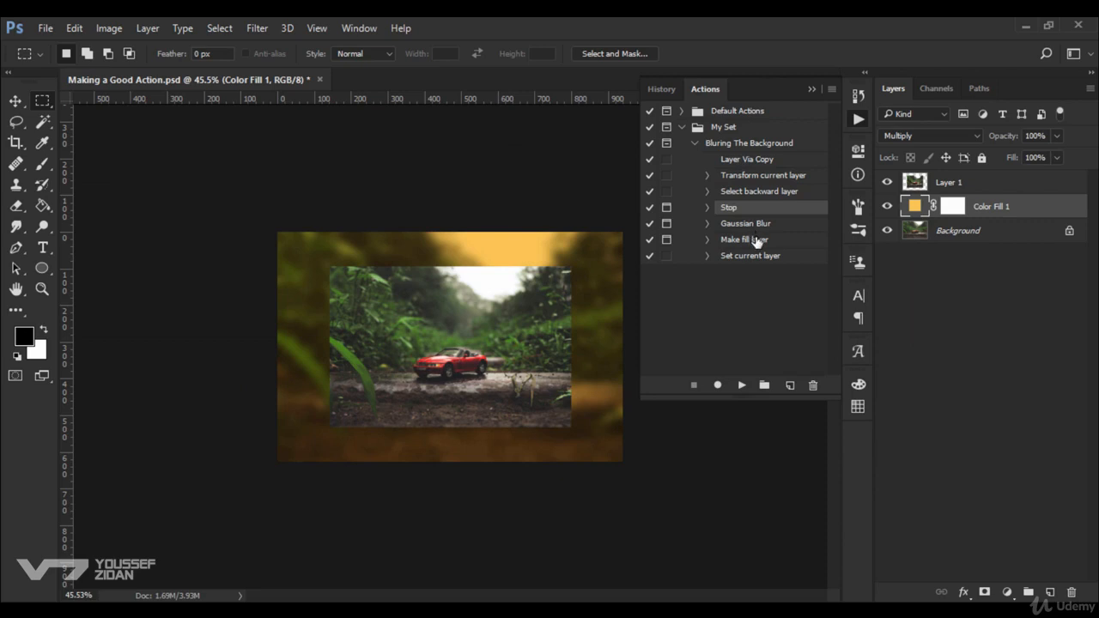
Insert a stop with the message "Choose the Fill Color" and Allow Continue enabled, directly before the Make fill layer command
{"action": "left_click", "coordinate": [756, 240]}
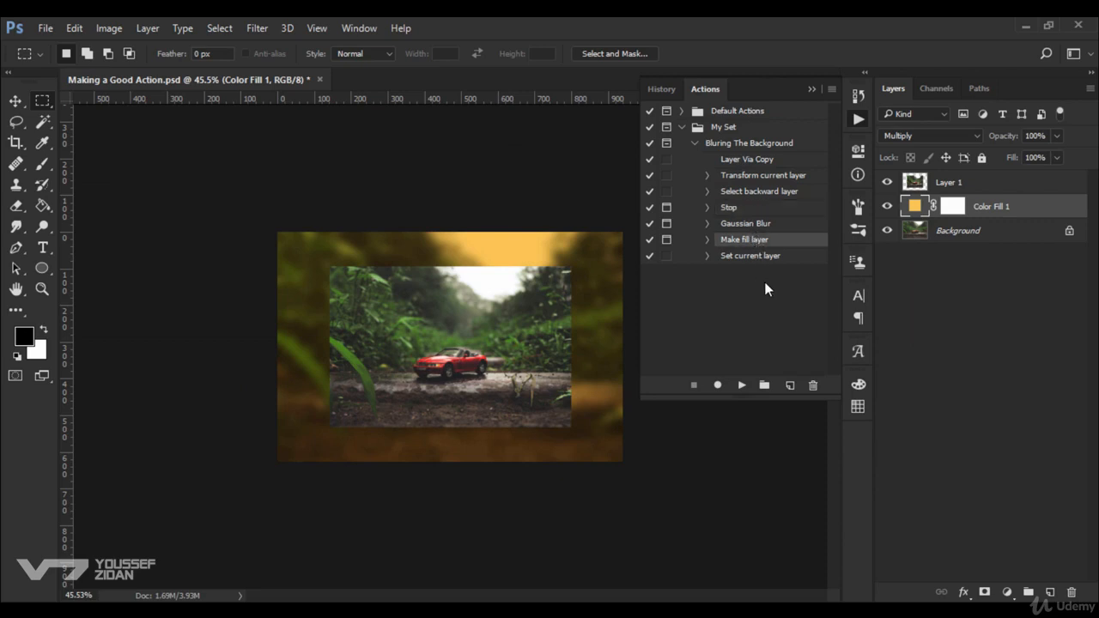
{"action": "left_click", "coordinate": [831, 88]}
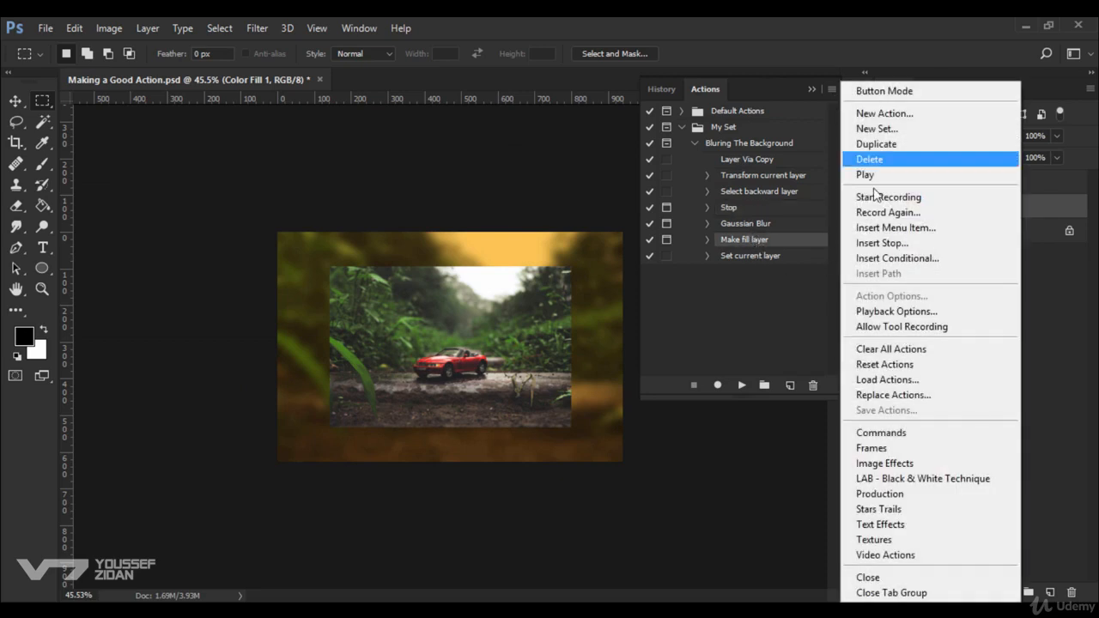
{"action": "left_click", "coordinate": [883, 243]}
{"action": "type", "text": "Choose the Fill Color"}
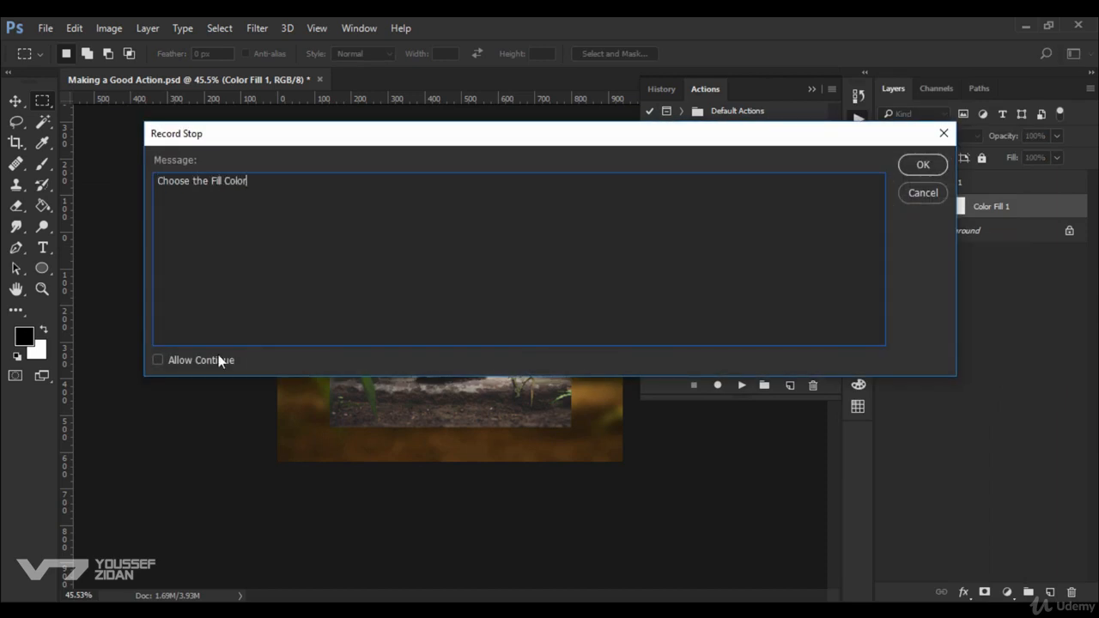
{"action": "left_click", "coordinate": [219, 361]}
{"action": "left_click", "coordinate": [922, 164]}
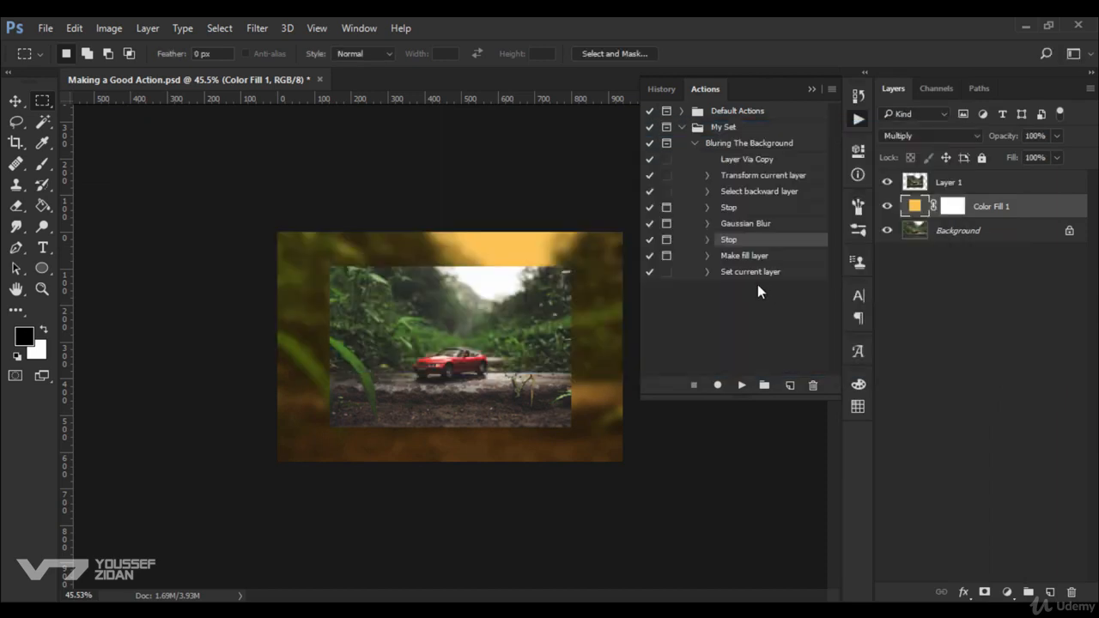
Revert the image and test the complete Bluring The Background action, continuing past both stop messages with a 10-pixel blur
{"action": "key", "text": "F12"}
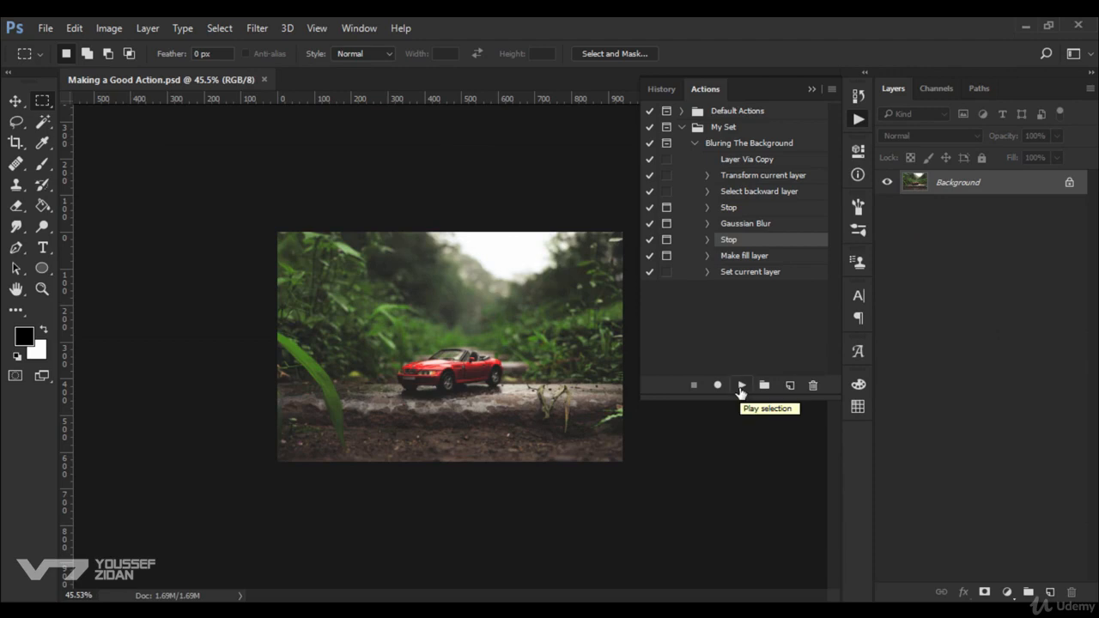
{"action": "left_click", "coordinate": [775, 145]}
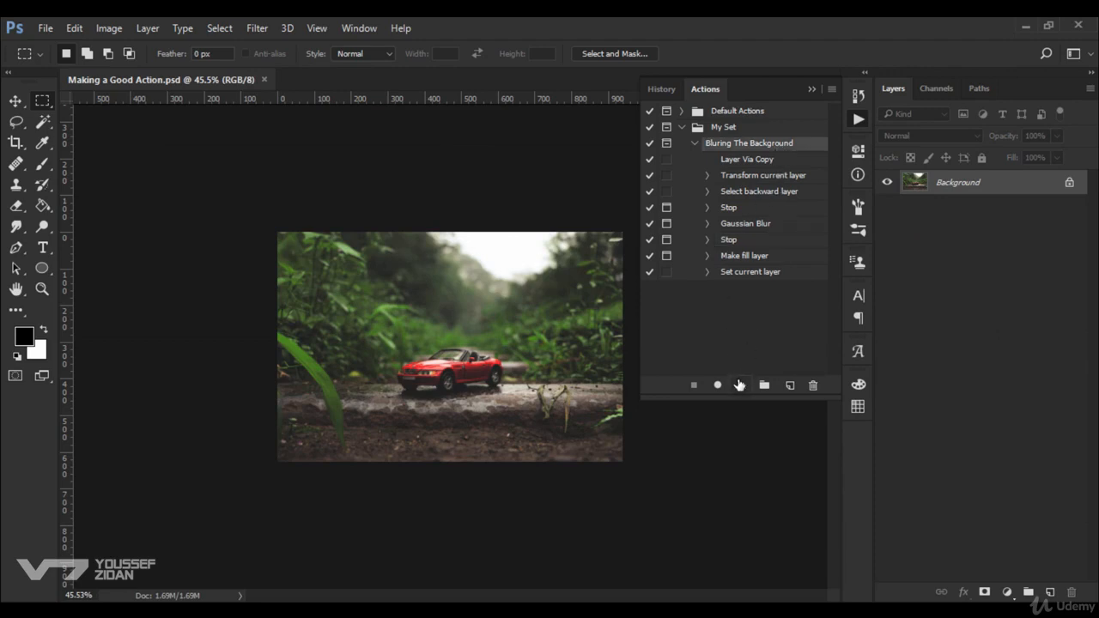
{"action": "left_click", "coordinate": [742, 384]}
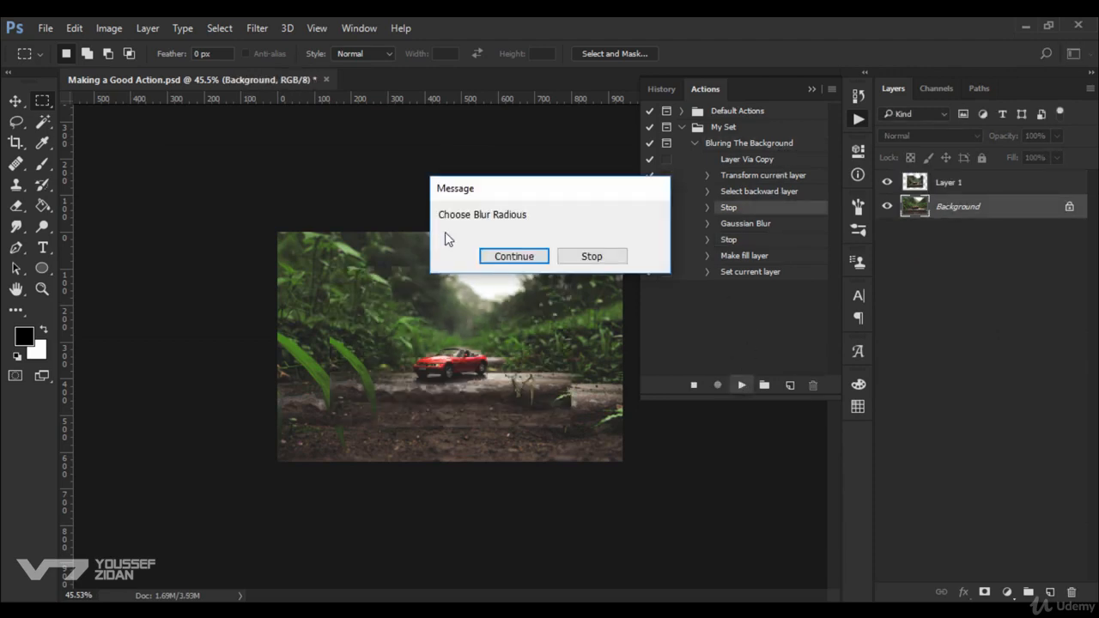
{"action": "left_click", "coordinate": [514, 256]}
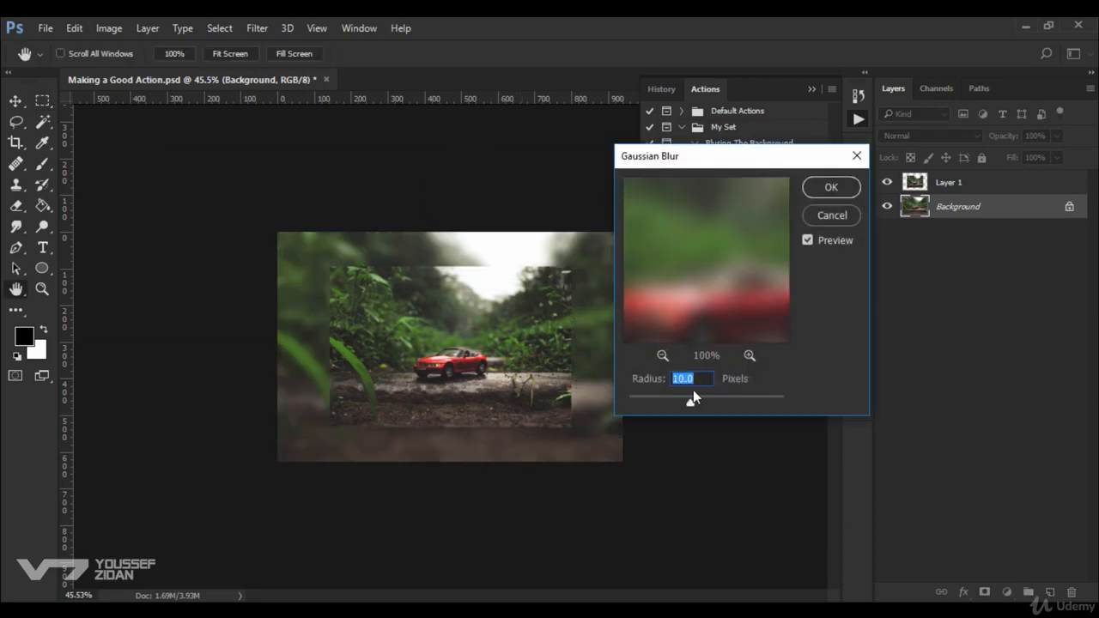
{"action": "left_click", "coordinate": [830, 188]}
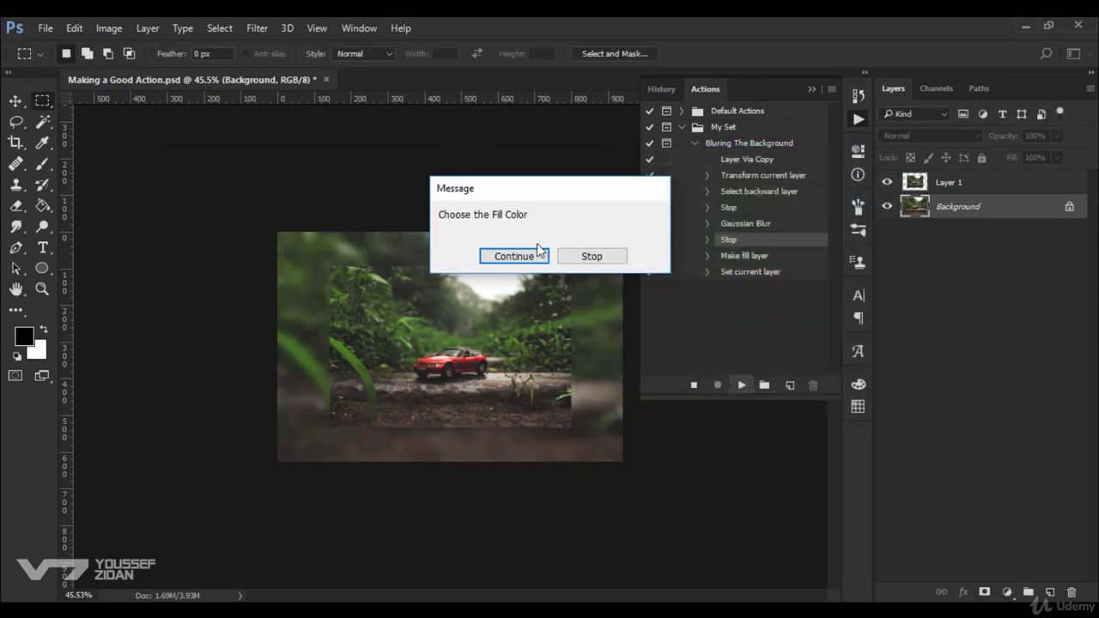
{"action": "left_click", "coordinate": [513, 254]}
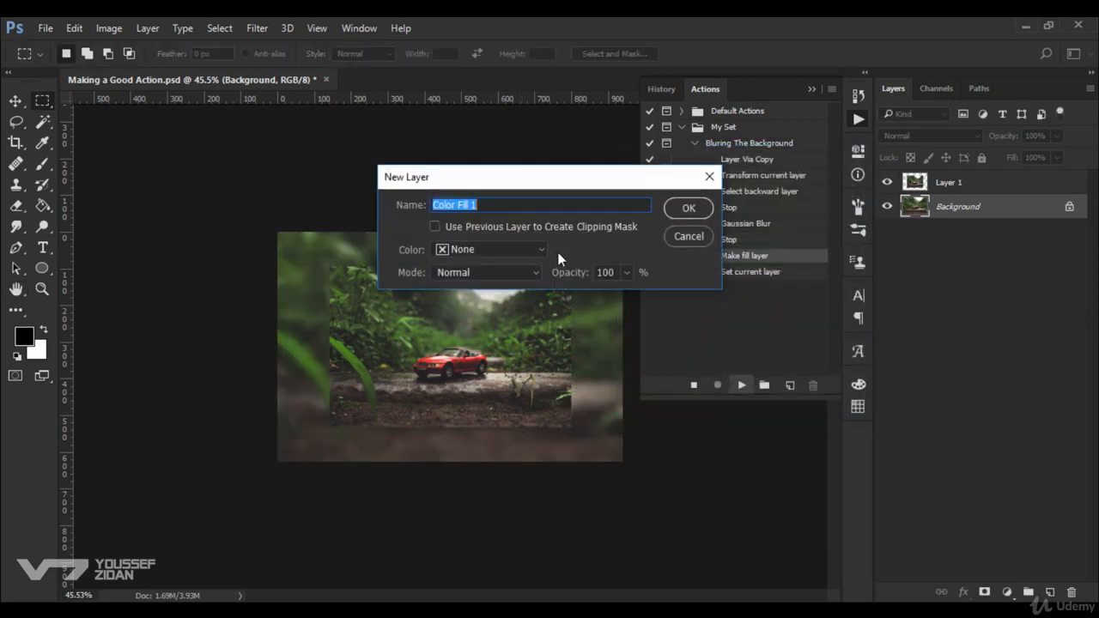
{"action": "left_click", "coordinate": [689, 208]}
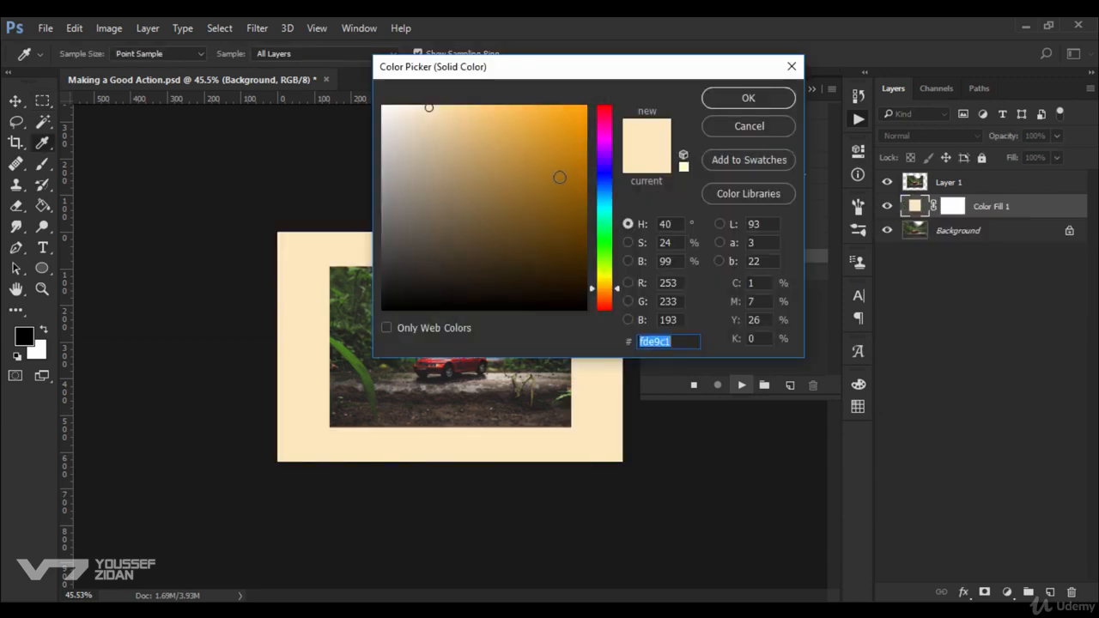
{"action": "left_click", "coordinate": [742, 102]}
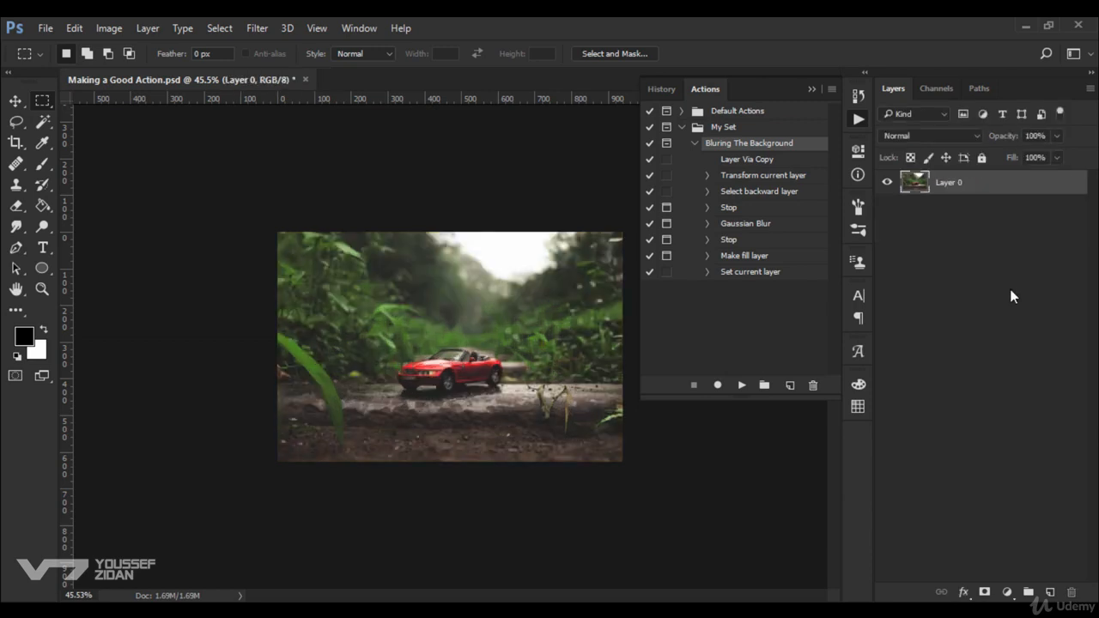
Add a Curves adjustment layer above Layer 0 that increases the image contrast
{"action": "left_click", "coordinate": [1008, 592]}
{"action": "left_click", "coordinate": [1022, 339]}
{"action": "left_click", "coordinate": [763, 514]}
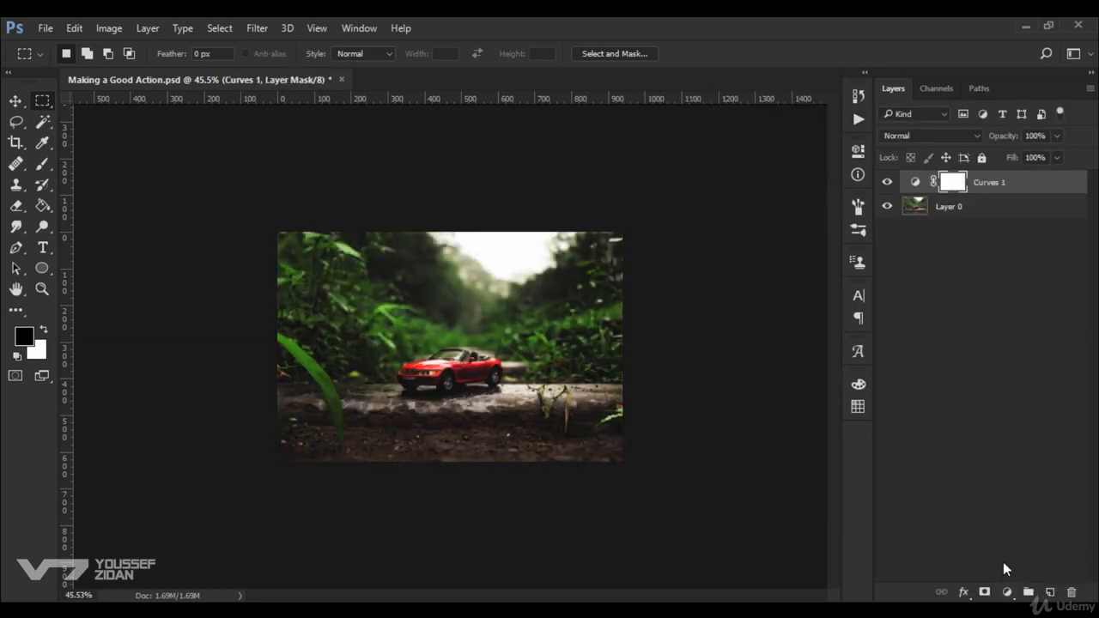
Add a Hue/Saturation adjustment layer above the Curves layer with Hue +11 and Saturation +15
{"action": "left_click", "coordinate": [1008, 592]}
{"action": "left_click", "coordinate": [1013, 397]}
{"action": "left_click_drag", "start_coordinate": [745, 258], "coordinate": [753, 249]}
{"action": "left_click_drag", "start_coordinate": [745, 284], "coordinate": [757, 283]}
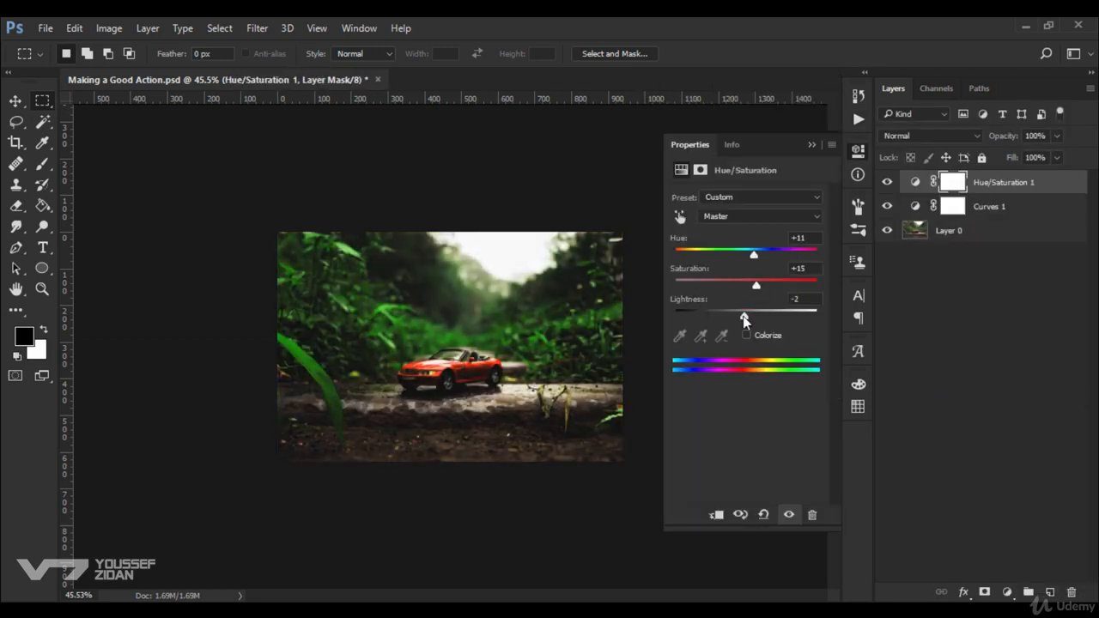
{"action": "left_click", "coordinate": [759, 269]}
Run the Bluring The Background action on Layer 0, accepting the 10-pixel blur, the new fill layer and the fde9c1 fill color
{"action": "left_click", "coordinate": [992, 237]}
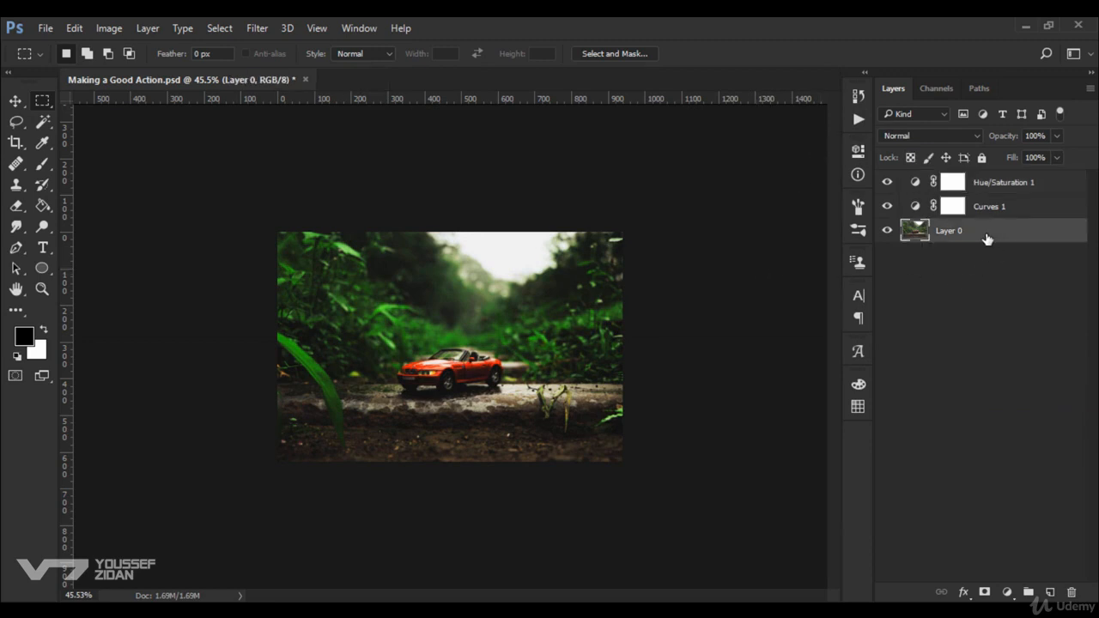
{"action": "left_click", "coordinate": [860, 120]}
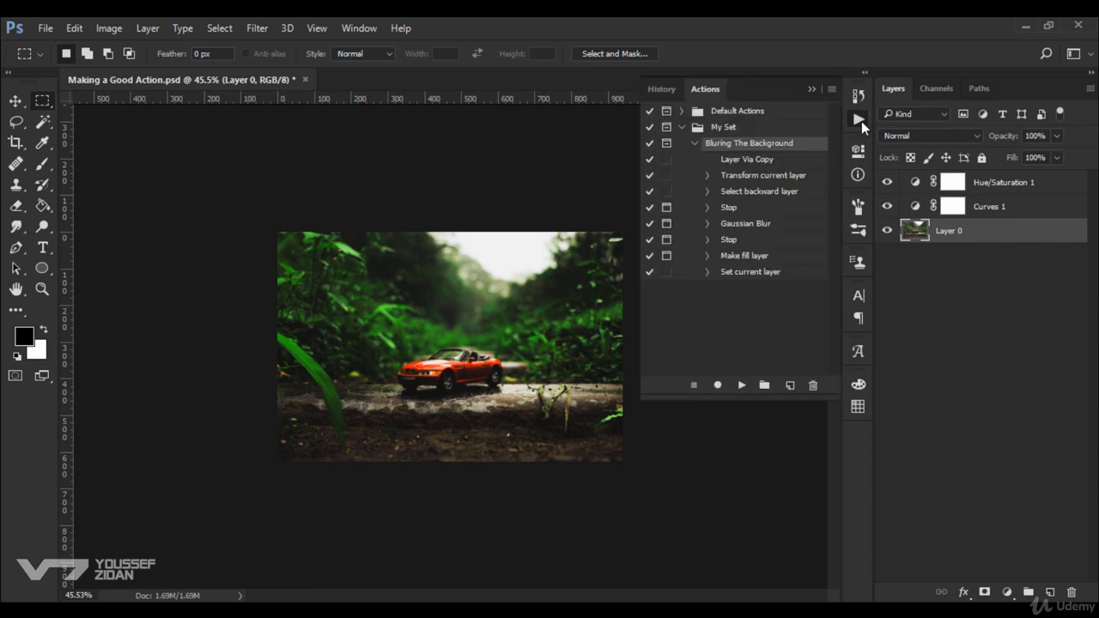
{"action": "left_click", "coordinate": [742, 386]}
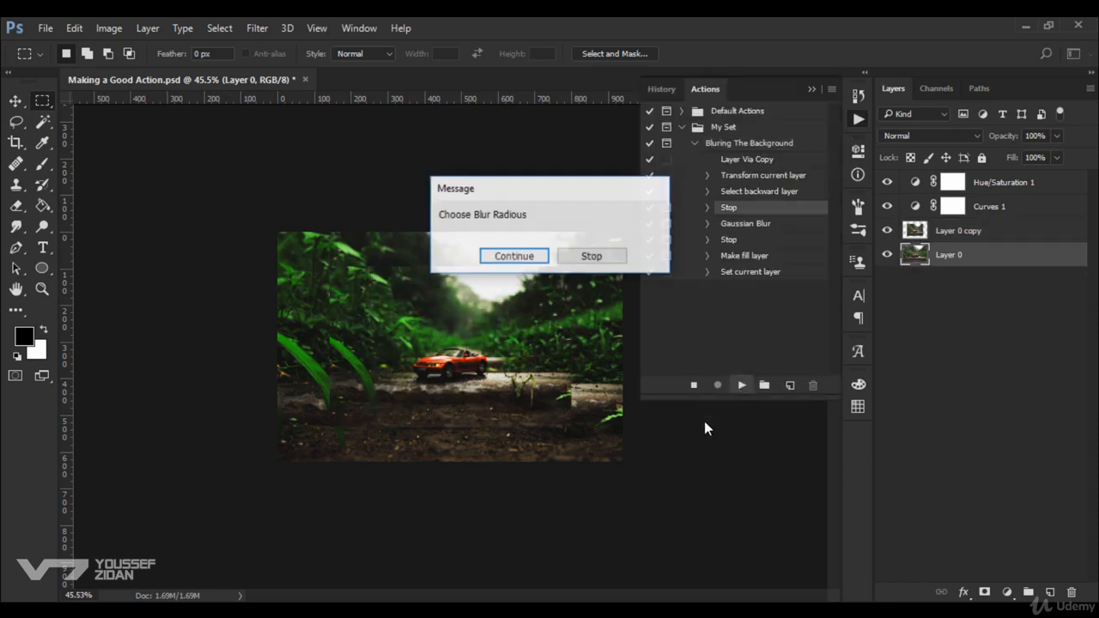
{"action": "left_click", "coordinate": [532, 256]}
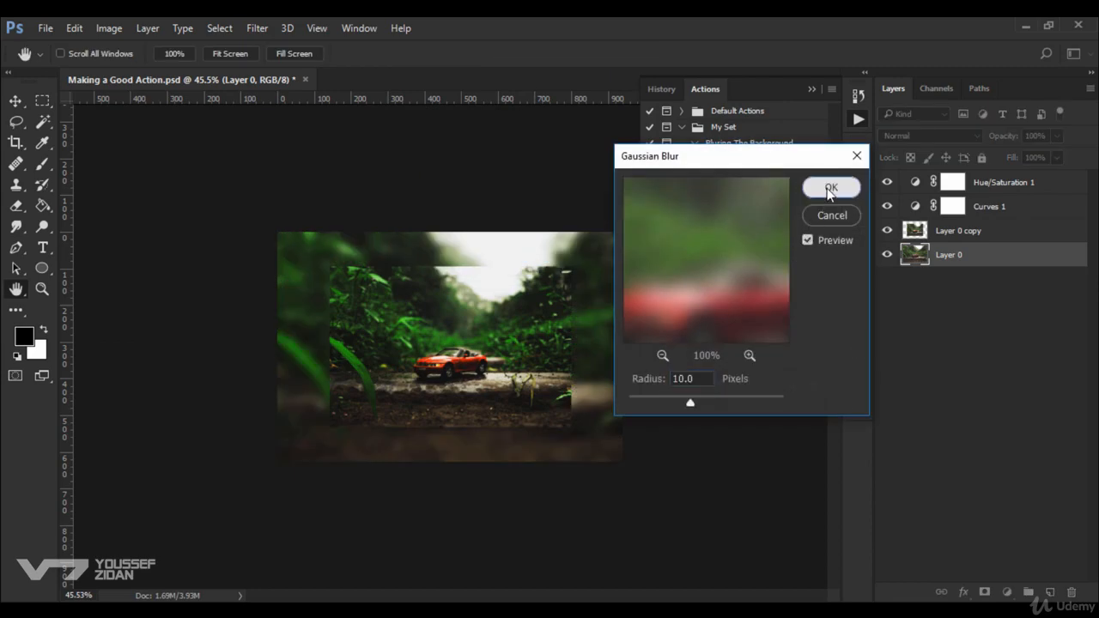
{"action": "left_click", "coordinate": [829, 187]}
{"action": "left_click", "coordinate": [513, 256]}
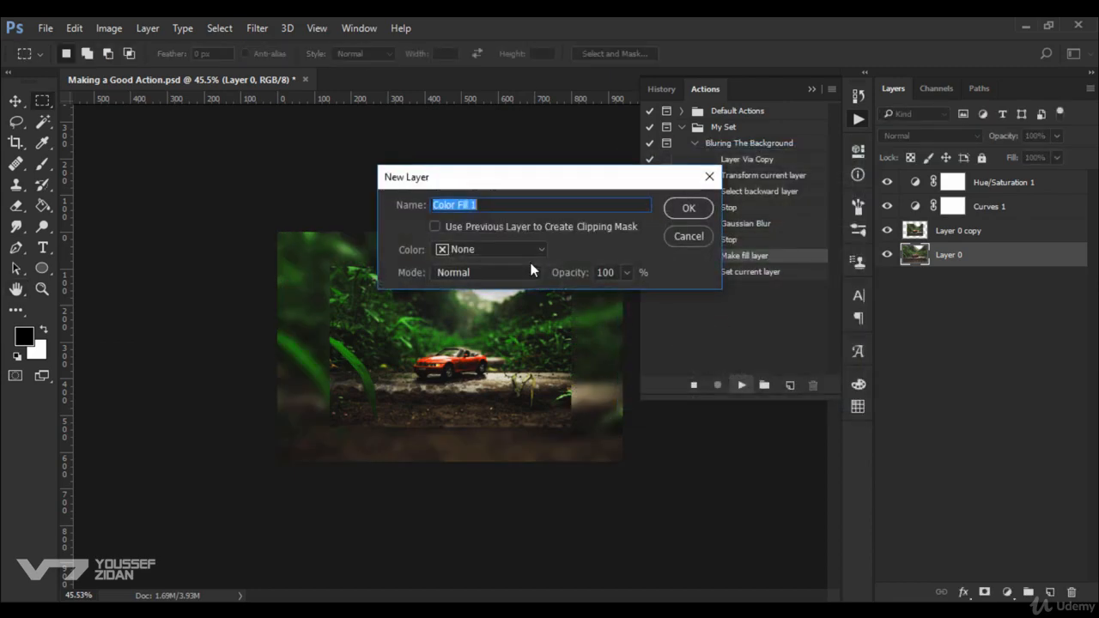
{"action": "left_click", "coordinate": [674, 211]}
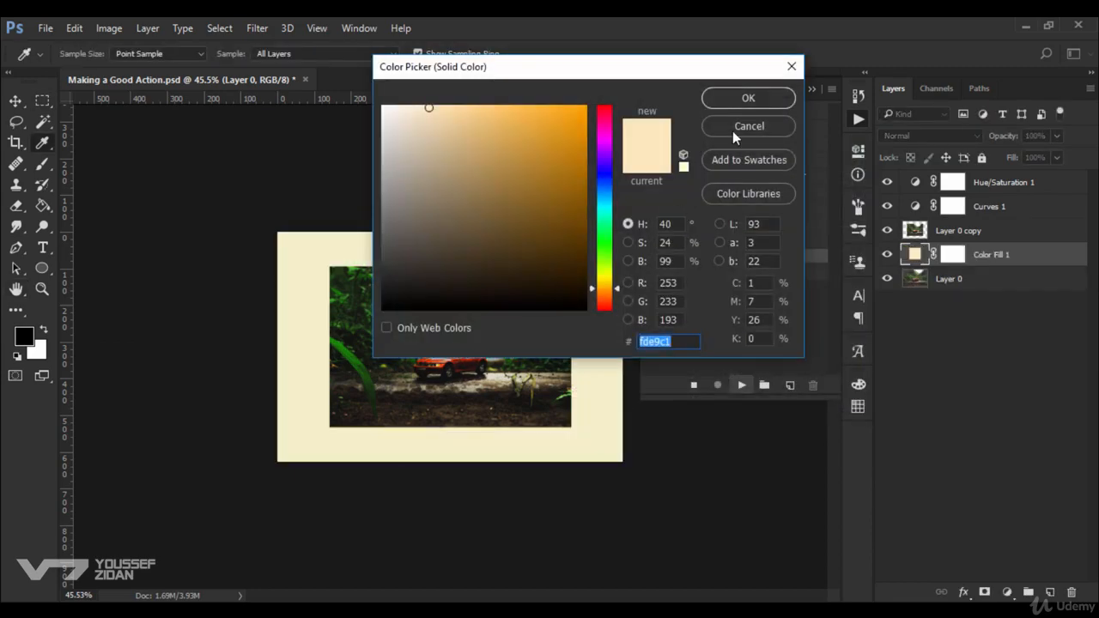
{"action": "left_click", "coordinate": [745, 99]}
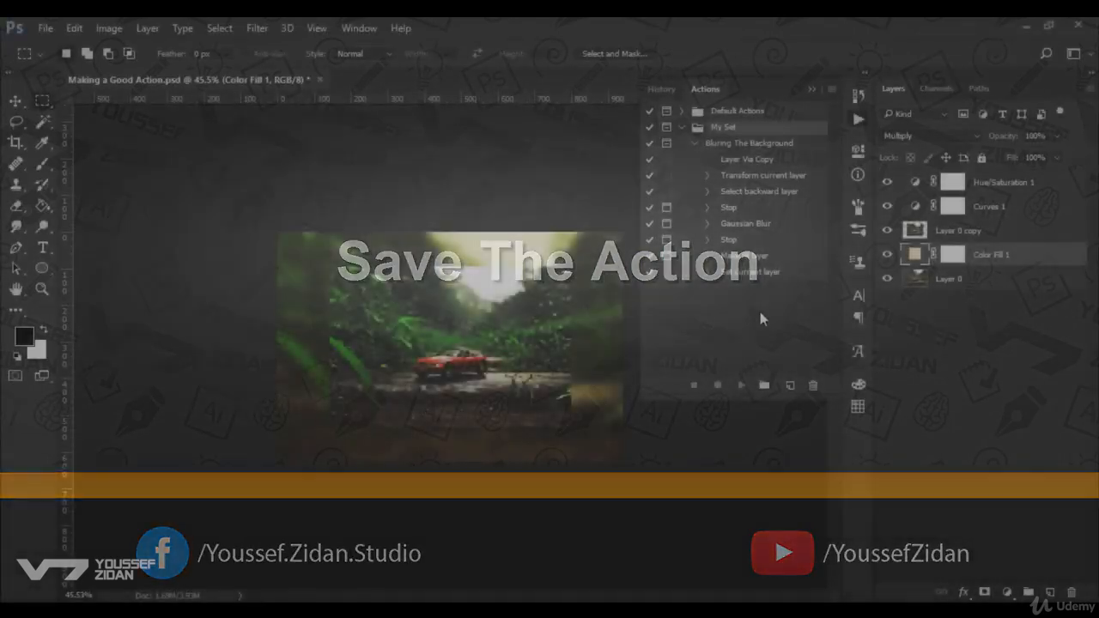
Bring up the Save Actions dialog for the My Set action set and cancel it
{"action": "left_click", "coordinate": [724, 131]}
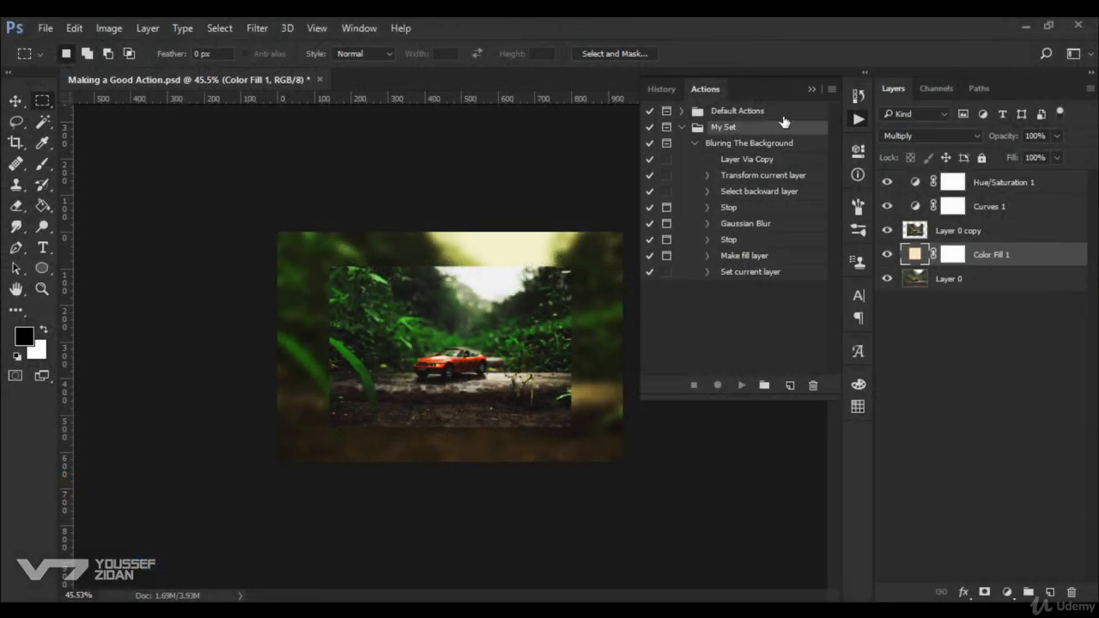
{"action": "left_click", "coordinate": [831, 89]}
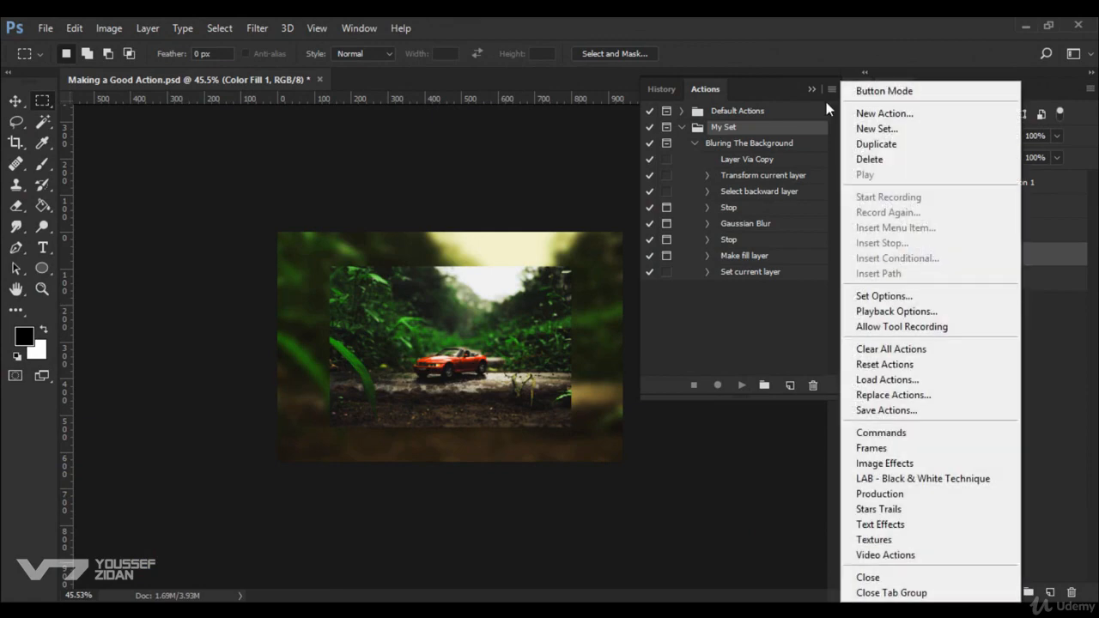
{"action": "left_click", "coordinate": [903, 412]}
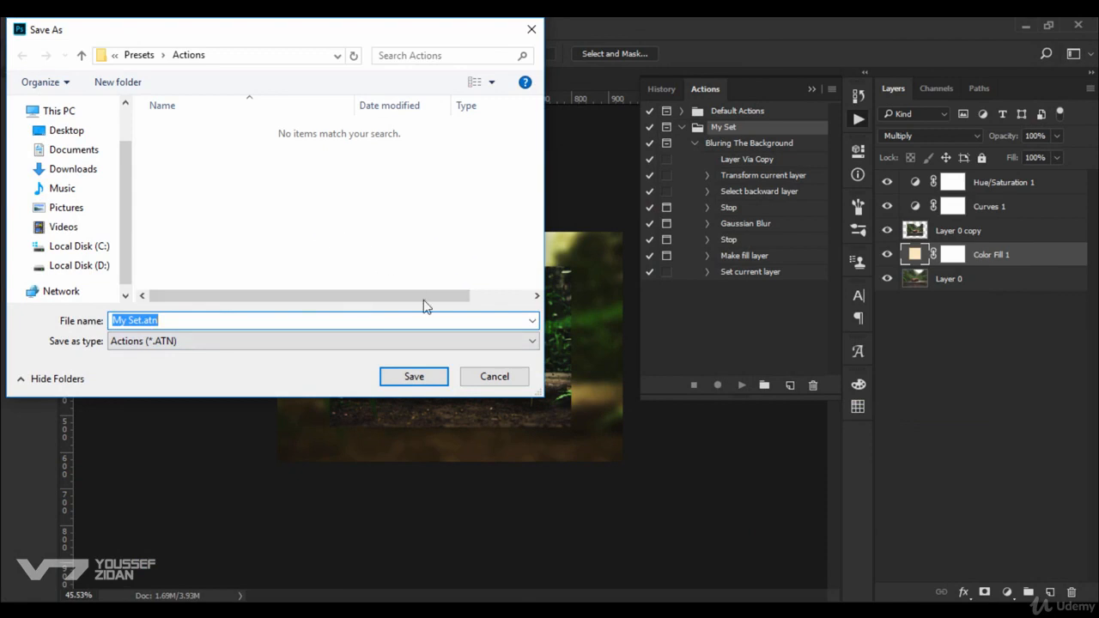
{"action": "left_click", "coordinate": [508, 377]}
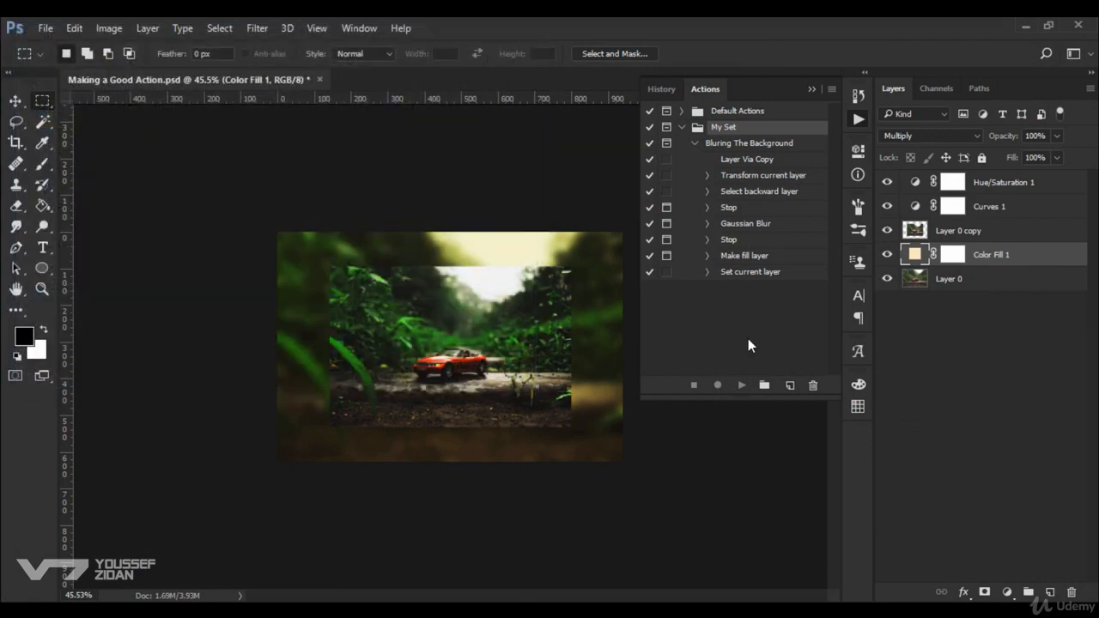
Bring up the list of commands available for managing the My Set action set
{"action": "left_click", "coordinate": [830, 90]}
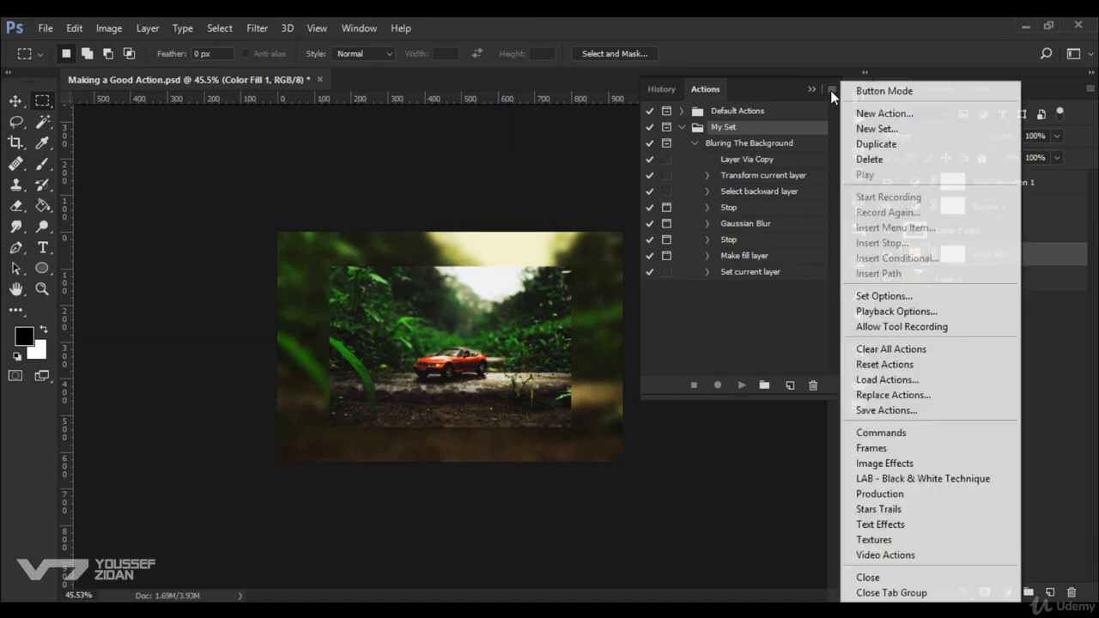